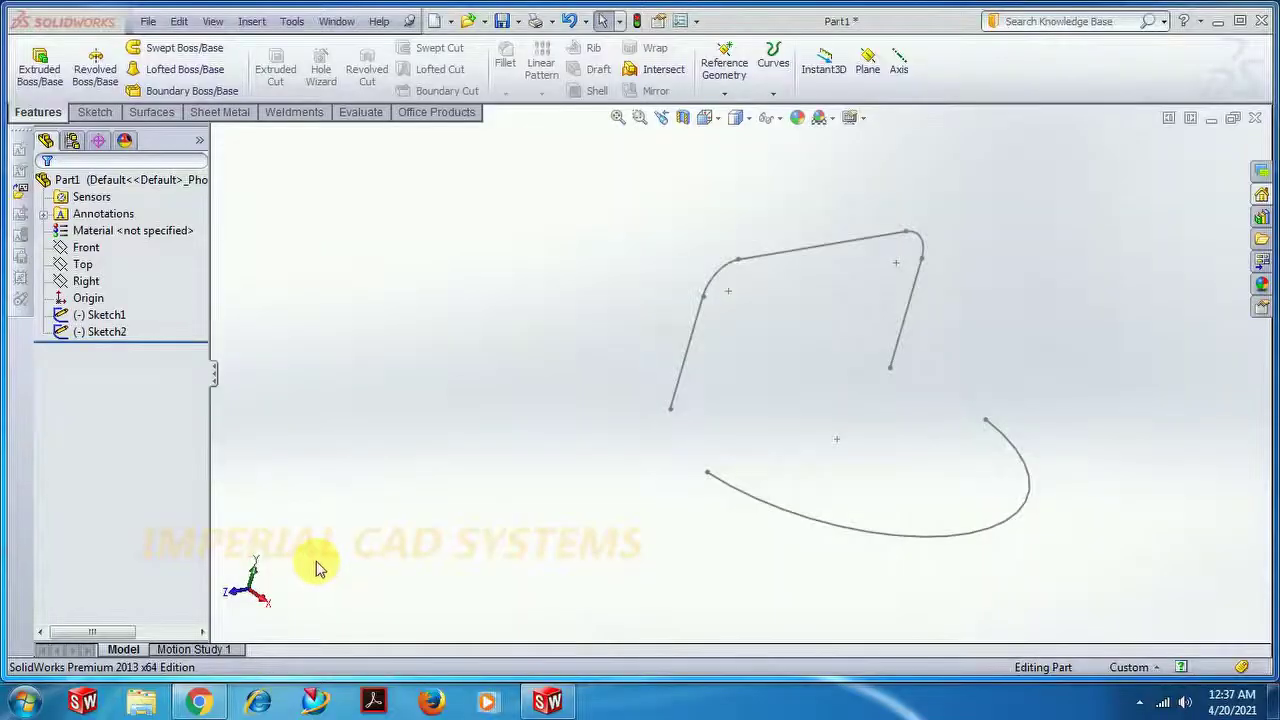
# Orbit to face the rounded profile and hide that sketch from view.
pyautogui.moveTo(778, 349)
pyautogui.mouseDown(button='middle')
pyautogui.moveTo(788, 337)
pyautogui.moveTo(855, 340)
pyautogui.mouseUp(button='middle')
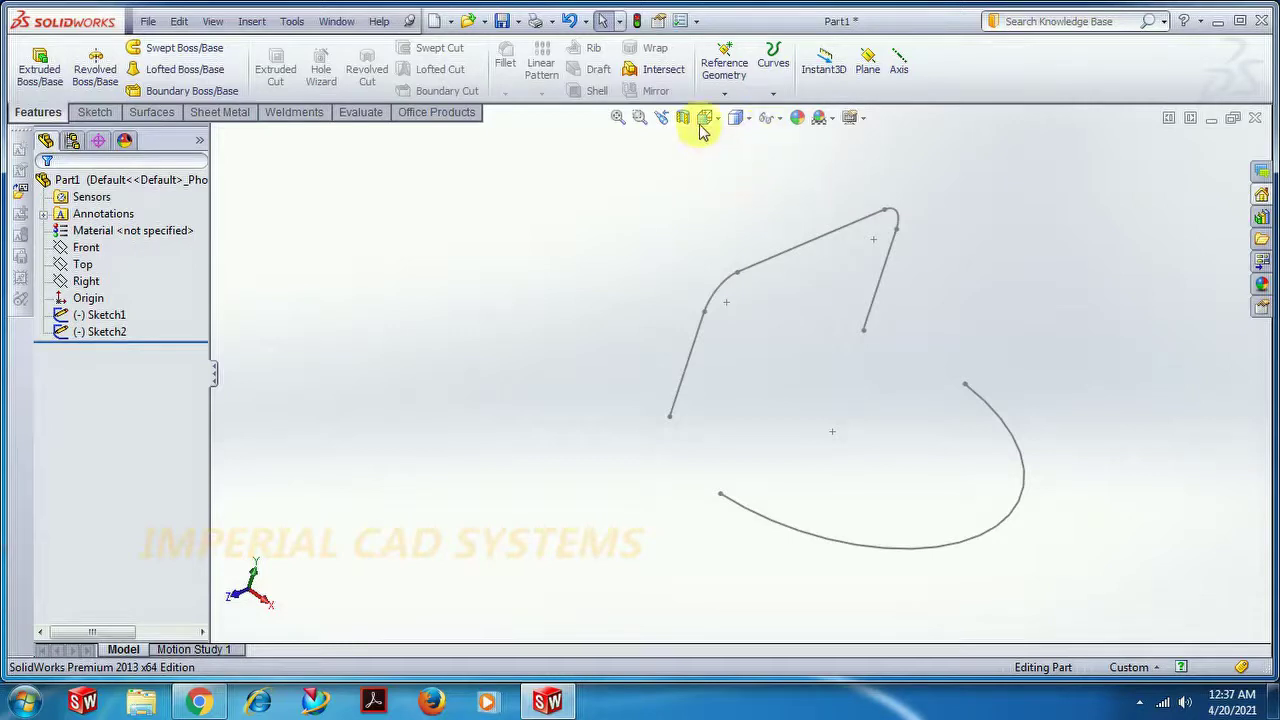
pyautogui.click(772, 94)
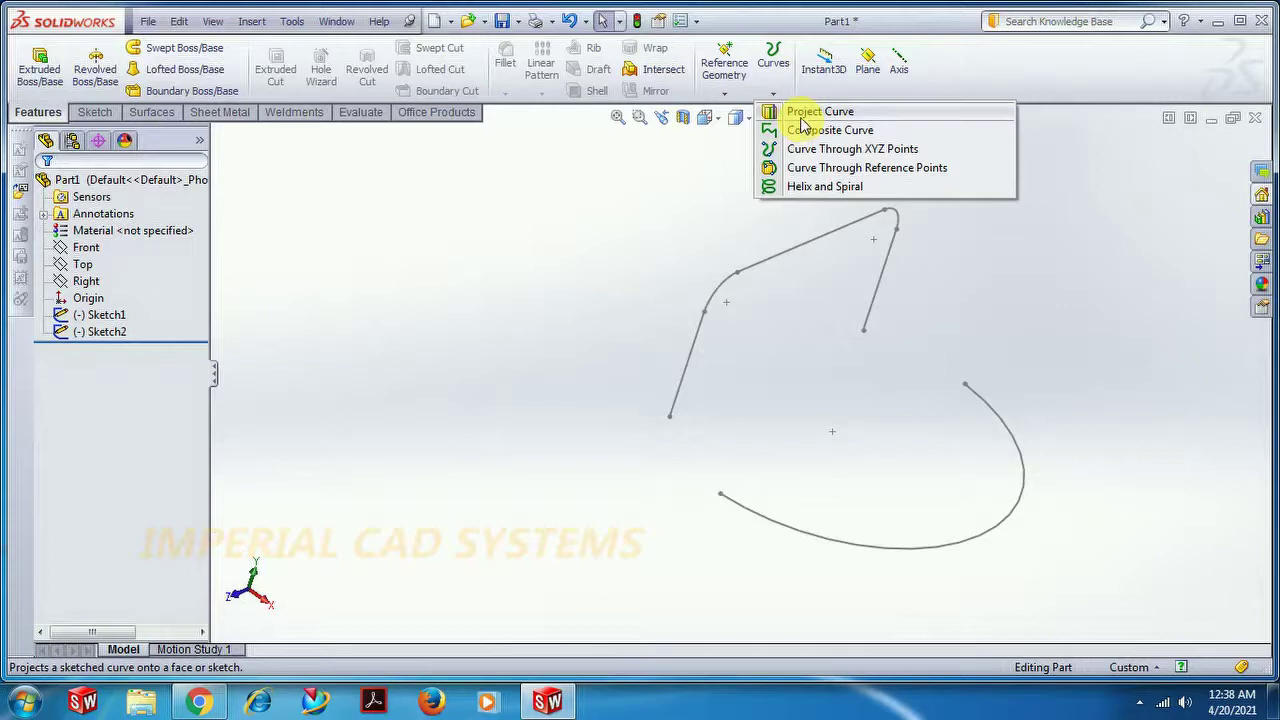
pyautogui.click(803, 337)
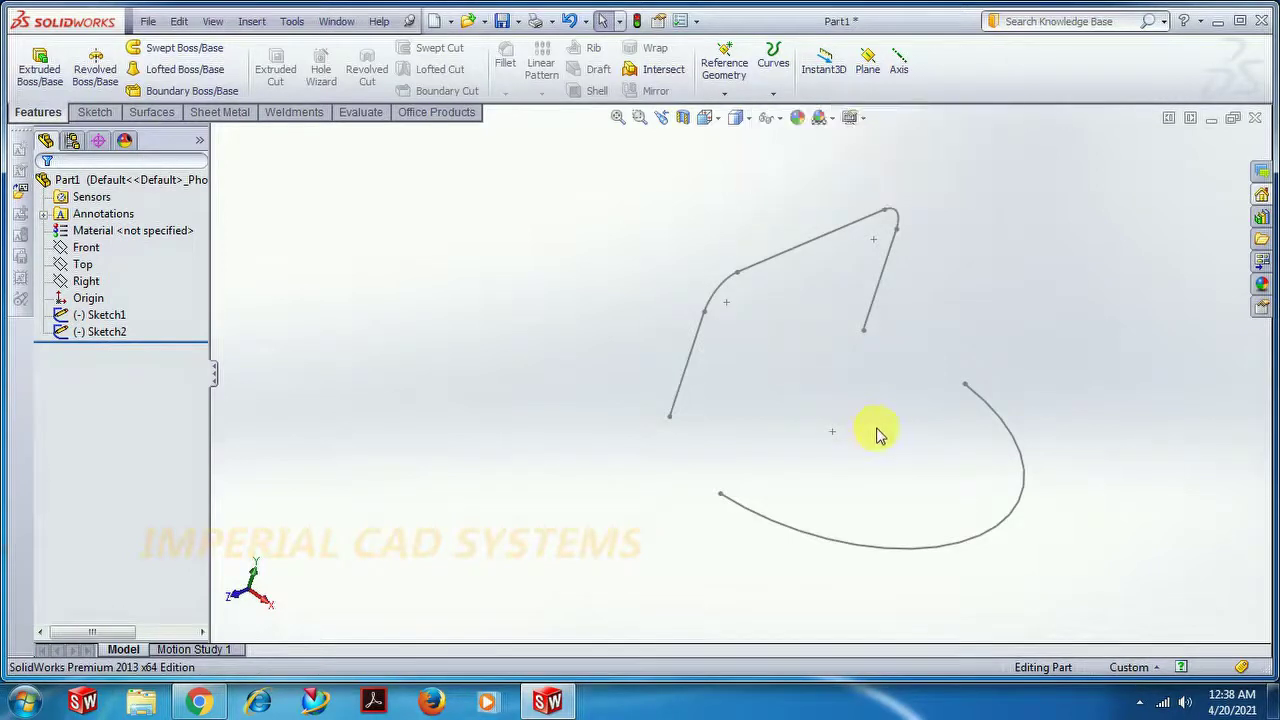
pyautogui.moveTo(877, 431)
pyautogui.mouseDown(button='middle')
pyautogui.moveTo(825, 340)
pyautogui.moveTo(863, 309)
pyautogui.moveTo(820, 309)
pyautogui.moveTo(974, 371)
pyautogui.moveTo(961, 391)
pyautogui.moveTo(1009, 420)
pyautogui.moveTo(819, 405)
pyautogui.mouseUp(button='middle')
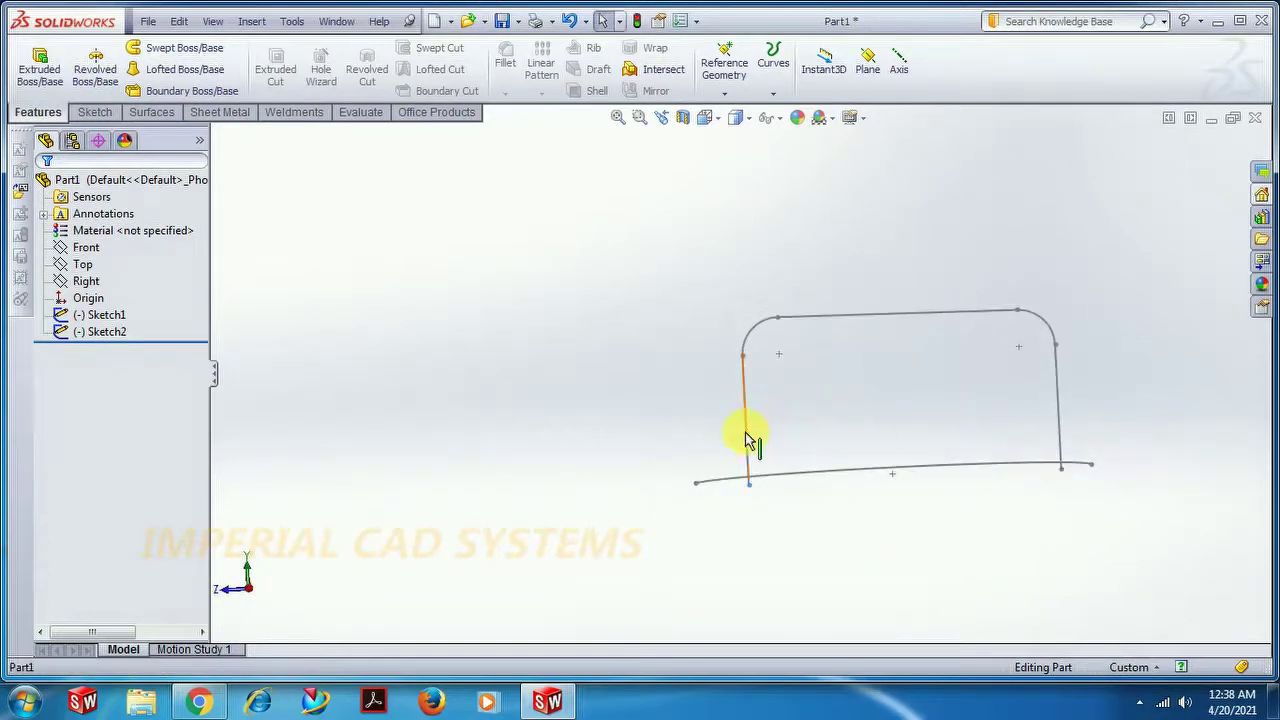
pyautogui.click(745, 440)
pyautogui.click(812, 370)
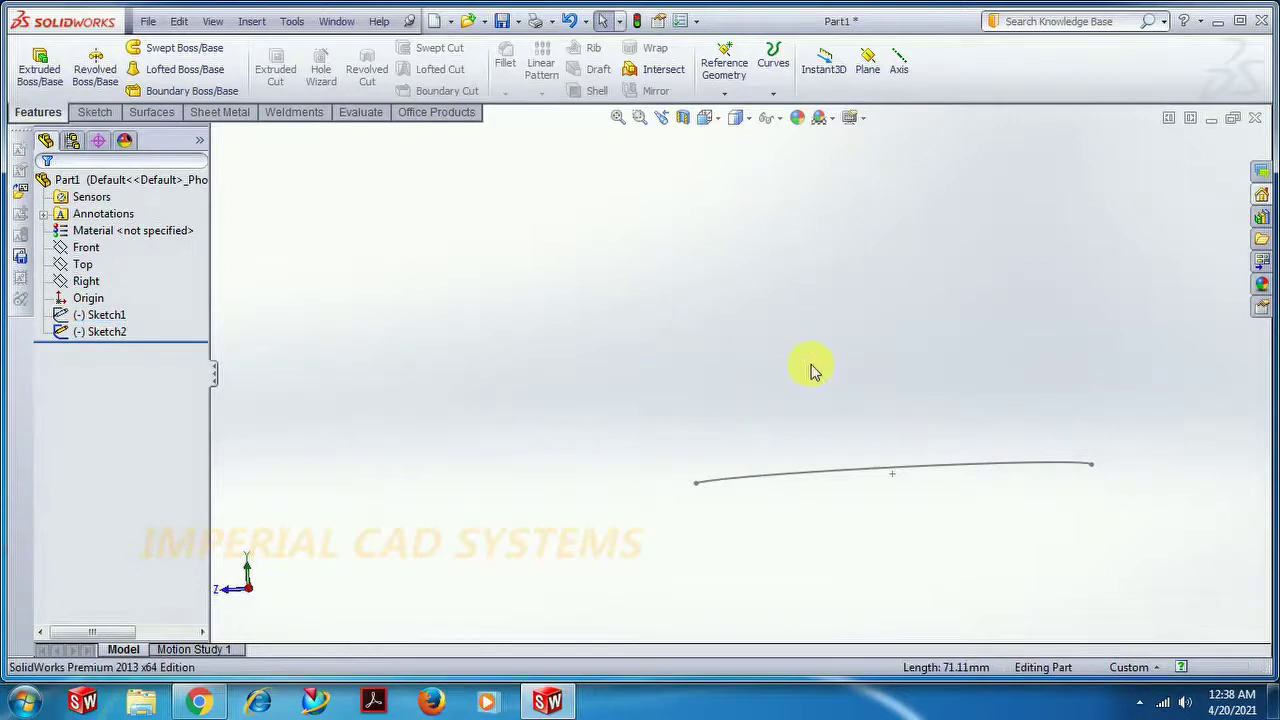
# Reopen Sketch1 for editing, showing its two R20 rounded corners.
pyautogui.rightClick(705, 329)
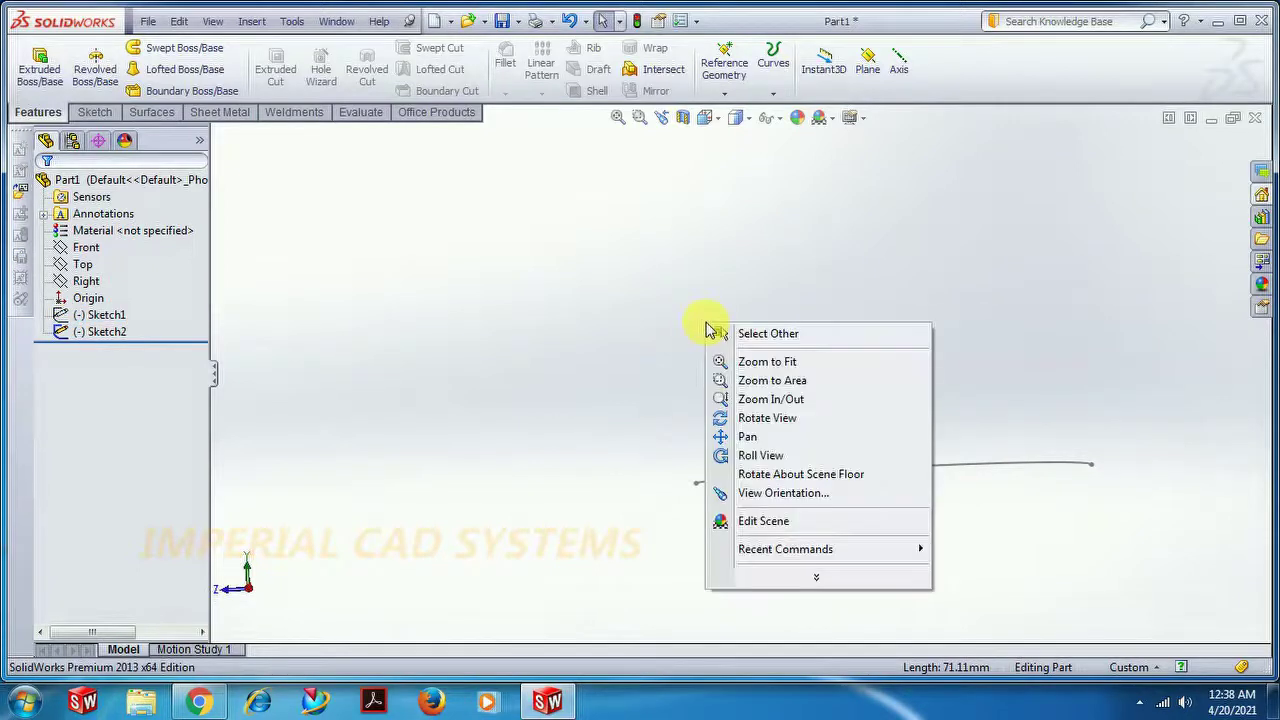
pyautogui.click(392, 365)
pyautogui.click(100, 315)
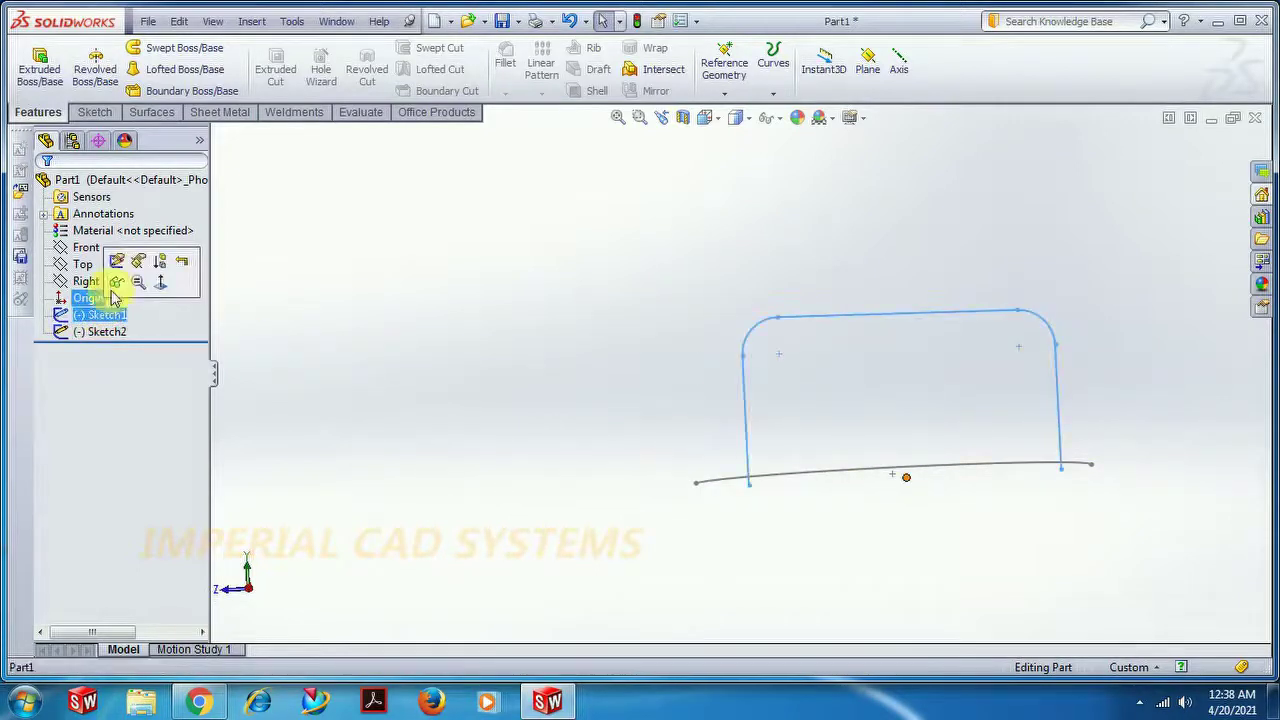
pyautogui.click(117, 264)
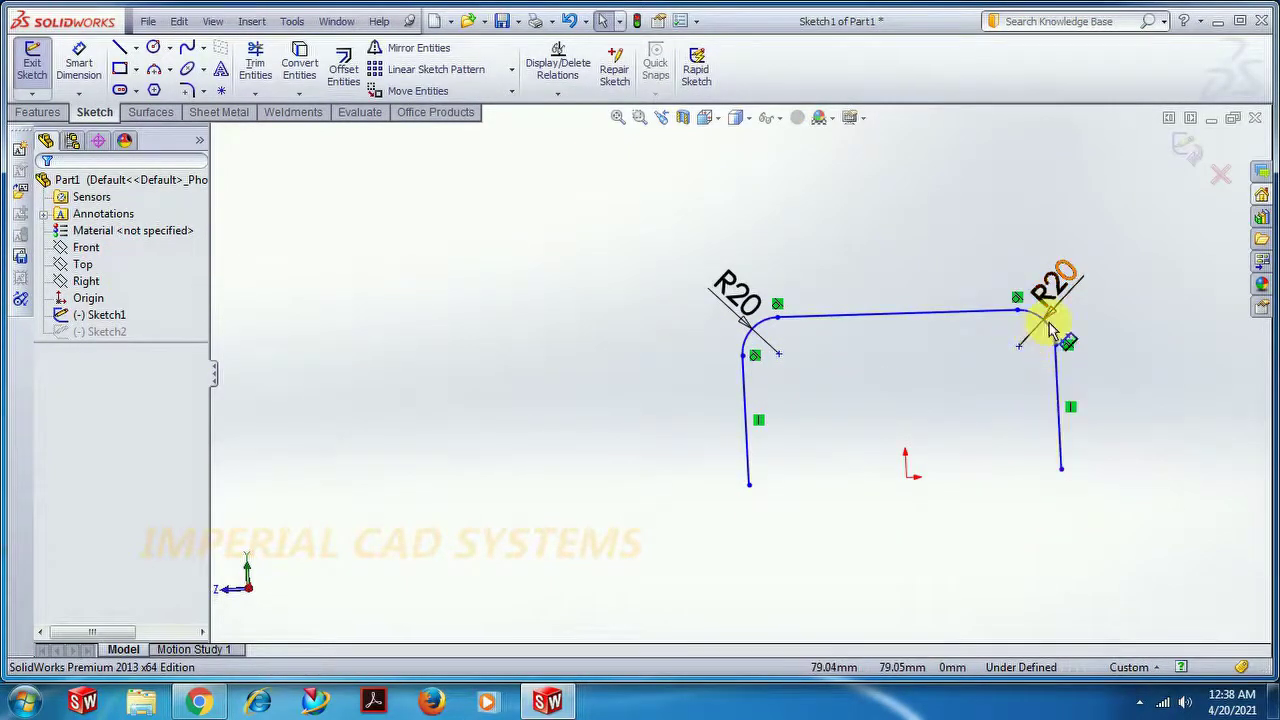
# Exit Sketch1 editing and make Sketch1 visible again.
pyautogui.click(1185, 148)
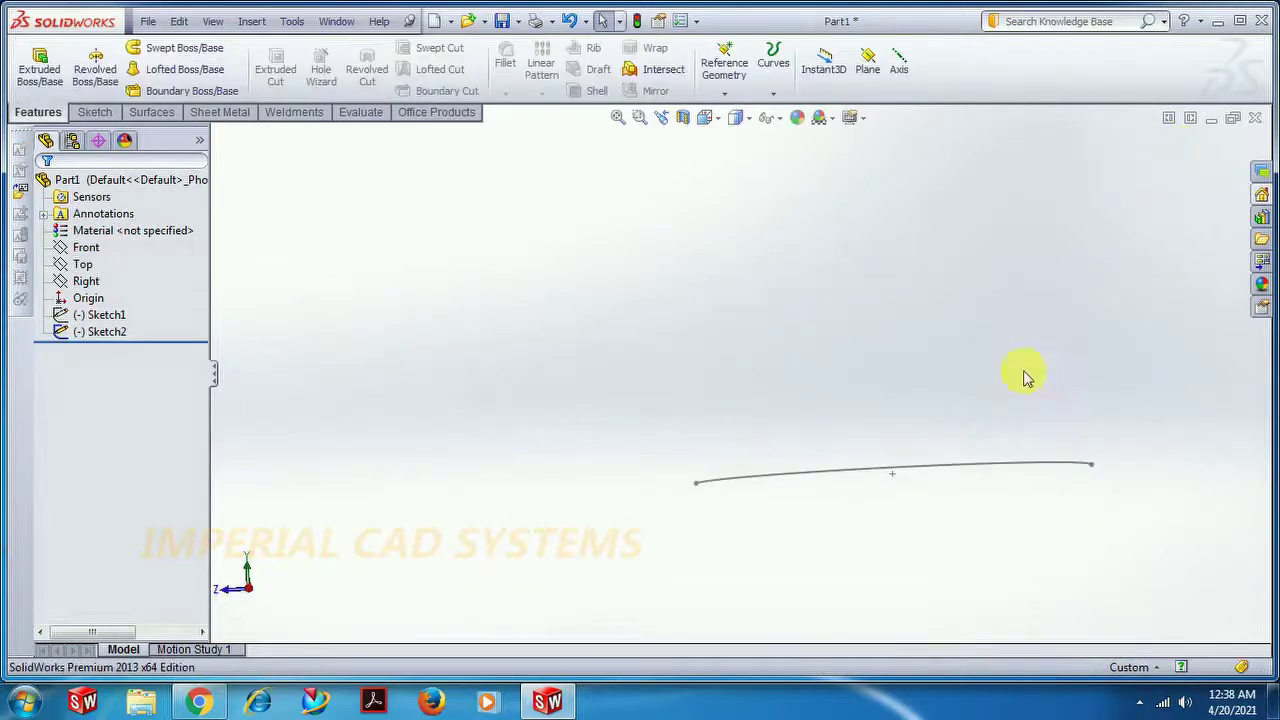
pyautogui.moveTo(882, 428); pyautogui.dragTo(590, 393, button='middle')
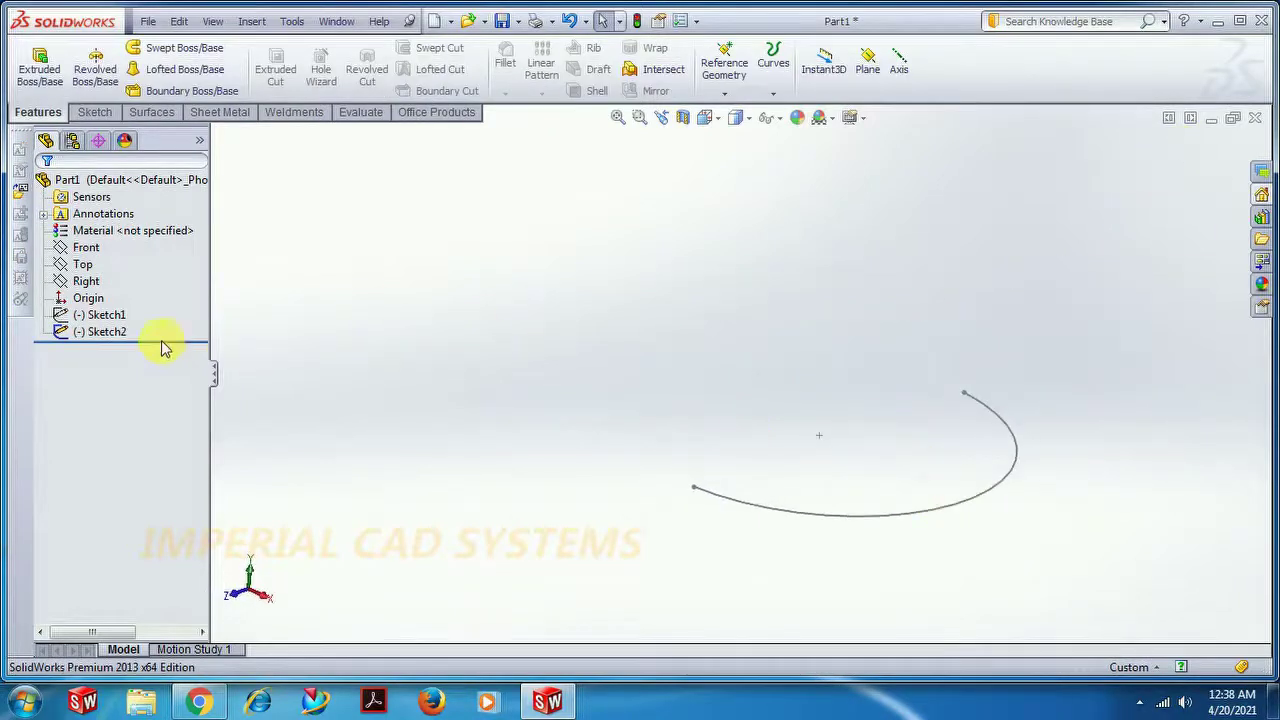
pyautogui.click(122, 316)
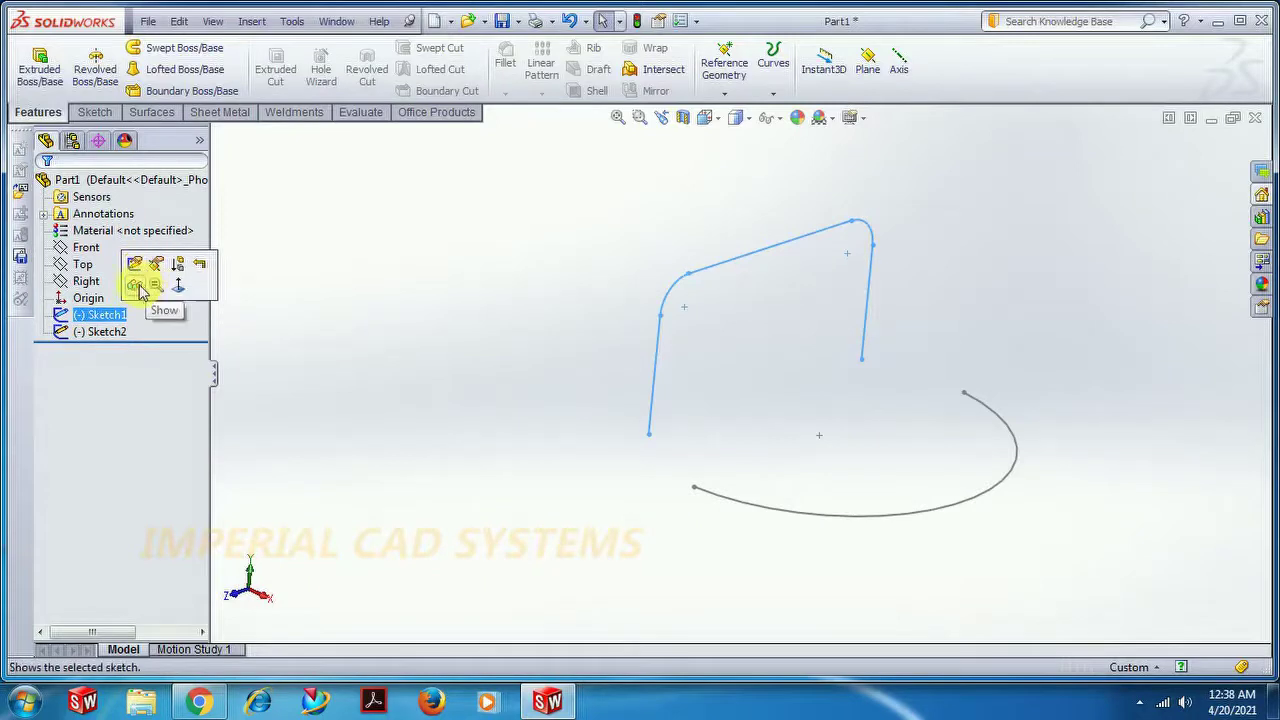
pyautogui.click(134, 282)
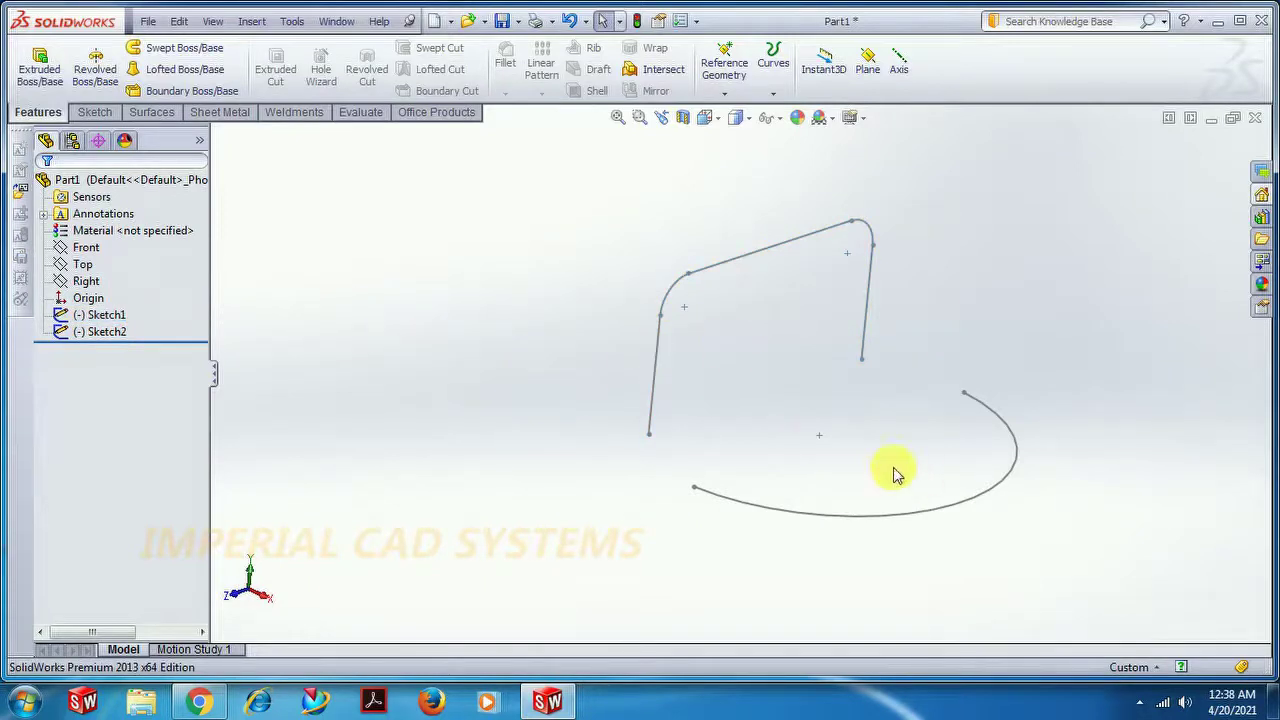
# Orbit to an oblique view of both sketches and bring up the Curves options.
pyautogui.moveTo(895, 475)
pyautogui.mouseDown(button='middle')
pyautogui.moveTo(863, 491)
pyautogui.moveTo(843, 549)
pyautogui.moveTo(880, 600)
pyautogui.moveTo(851, 409)
pyautogui.moveTo(829, 449)
pyautogui.moveTo(818, 338)
pyautogui.mouseUp(button='middle')
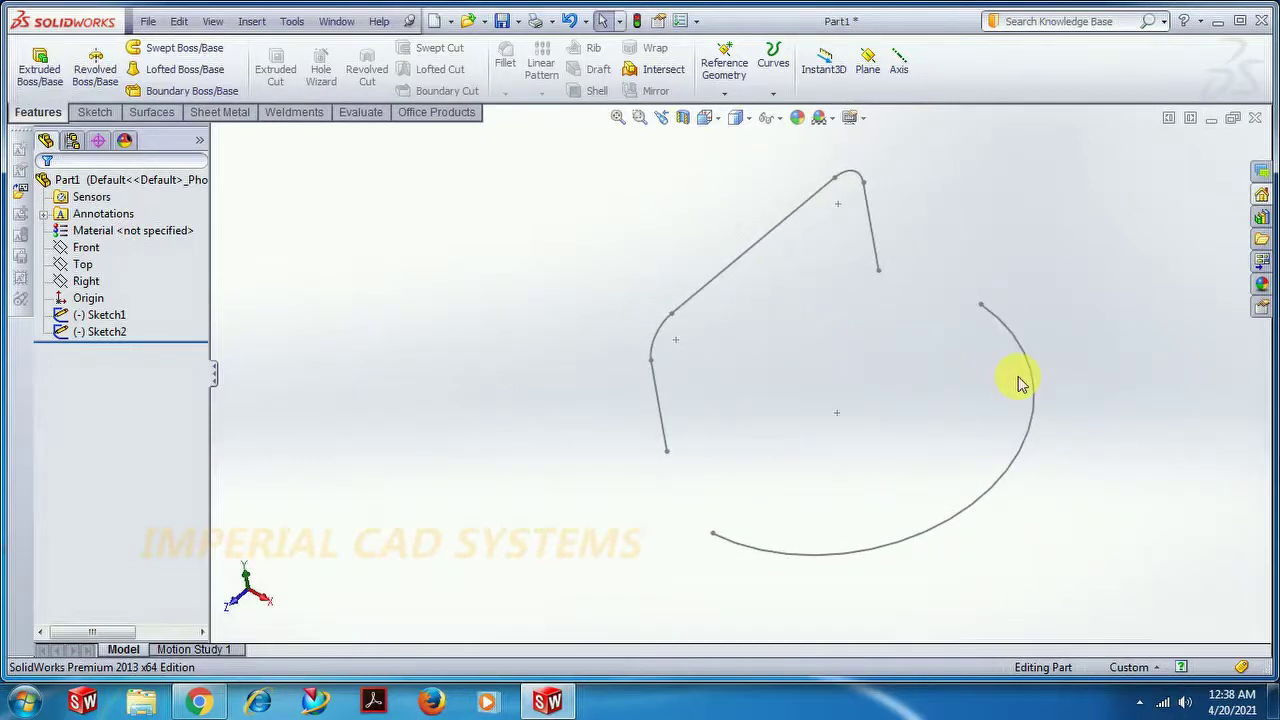
pyautogui.moveTo(715, 462)
pyautogui.mouseDown(button='middle')
pyautogui.moveTo(640, 340)
pyautogui.moveTo(686, 417)
pyautogui.moveTo(766, 431)
pyautogui.moveTo(724, 376)
pyautogui.mouseUp(button='middle')
pyautogui.moveTo(700, 315)
pyautogui.mouseDown(button='middle')
pyautogui.moveTo(823, 451)
pyautogui.moveTo(754, 420)
pyautogui.moveTo(766, 437)
pyautogui.moveTo(834, 466)
pyautogui.moveTo(783, 457)
pyautogui.mouseUp(button='middle')
pyautogui.moveTo(871, 417); pyautogui.dragTo(938, 418, button='middle')
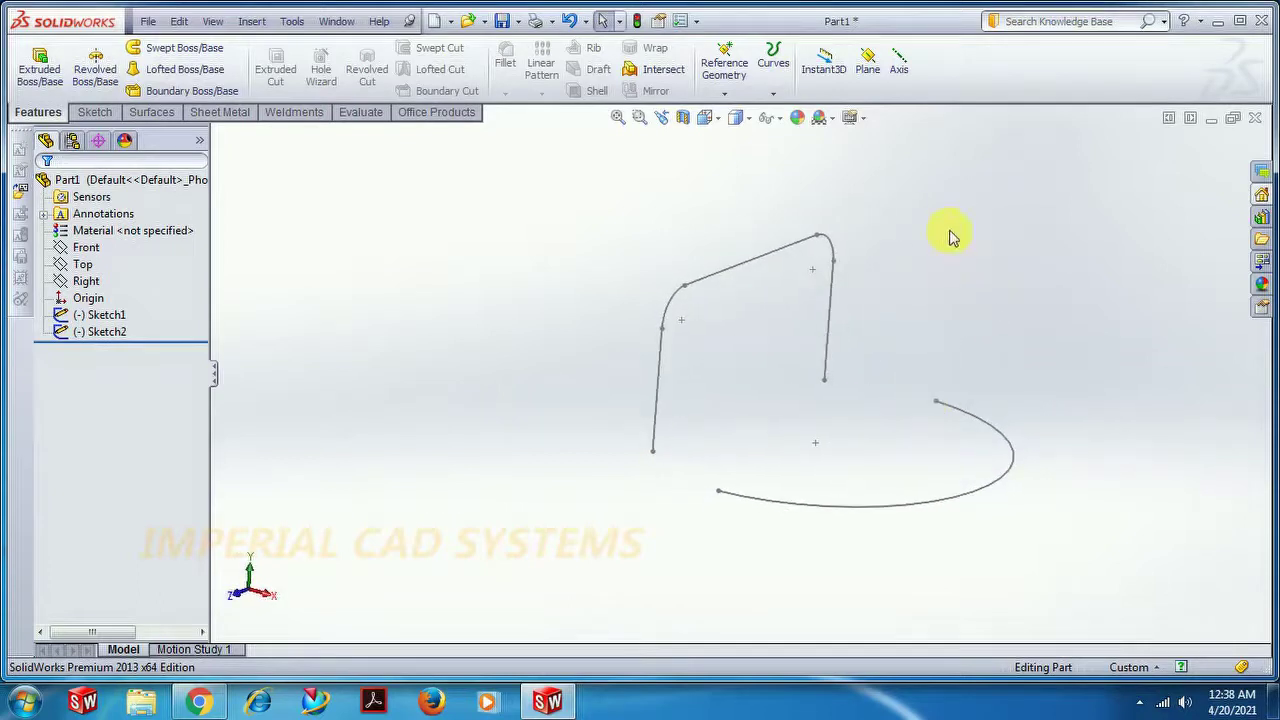
pyautogui.click(772, 93)
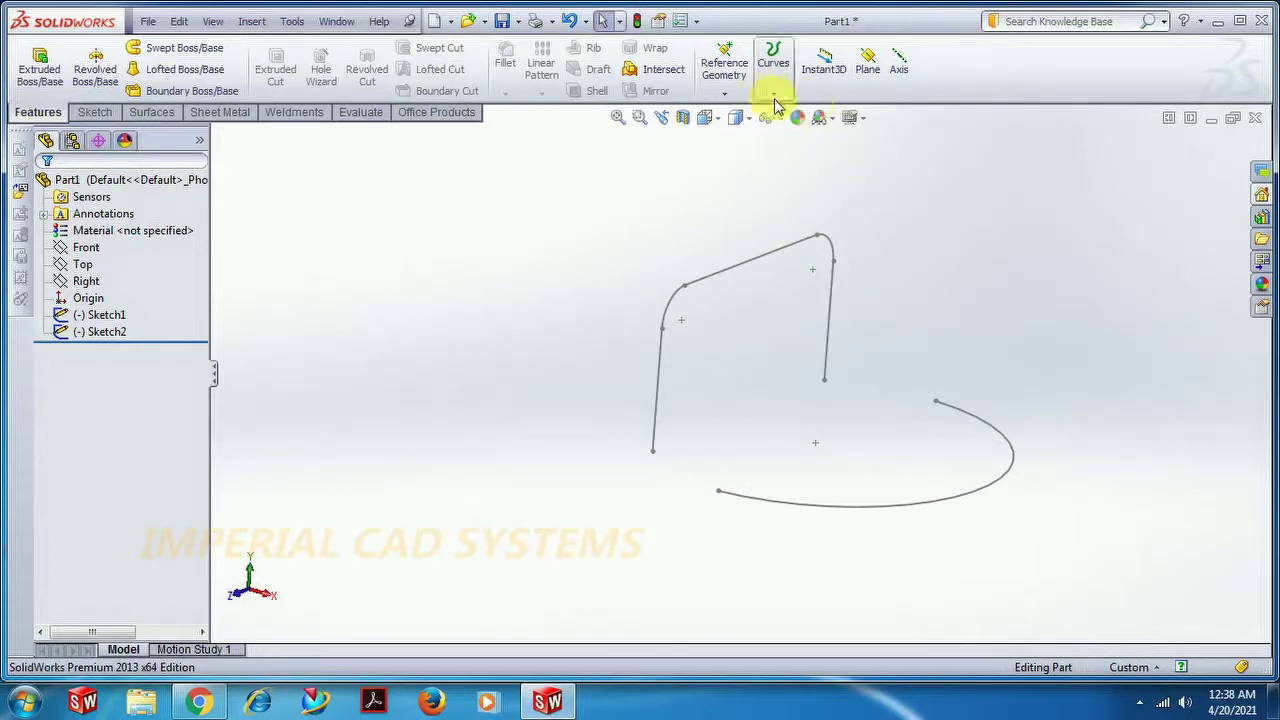
pyautogui.click(772, 85)
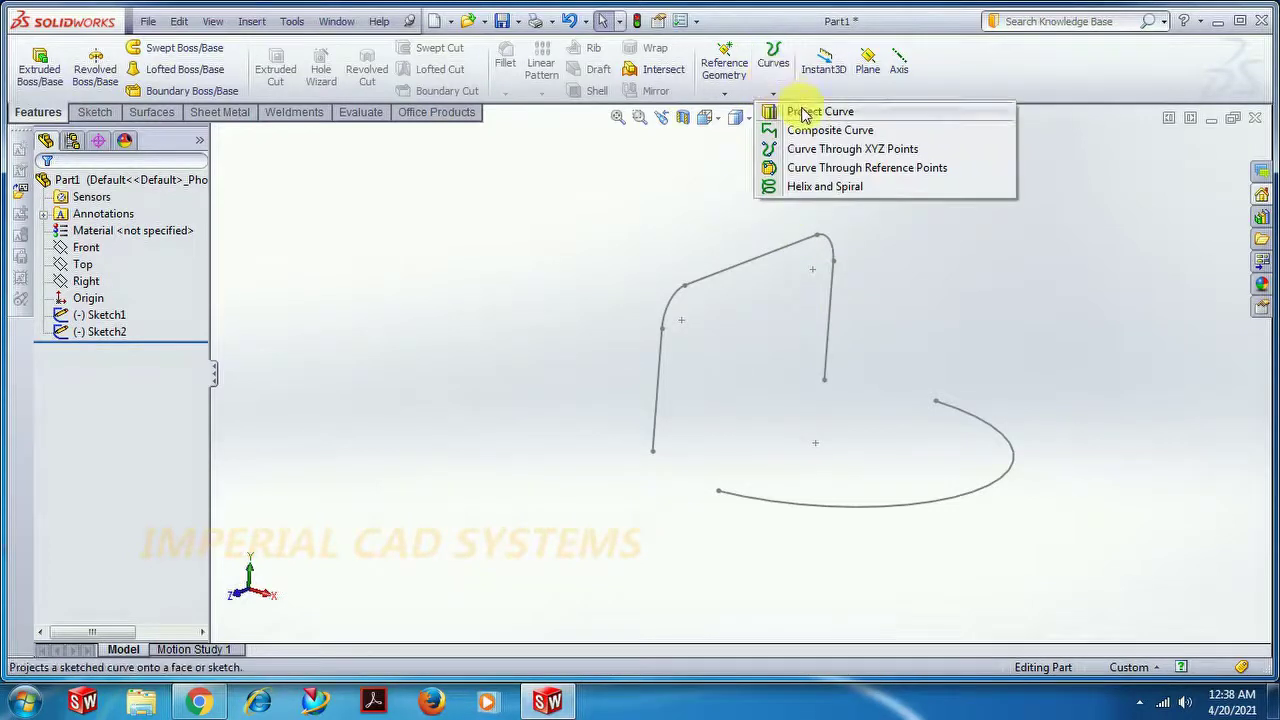
# Project Sketch1 onto Sketch2 (Sketch on sketch), check the preview, and accept Curve1.
pyautogui.click(778, 110)
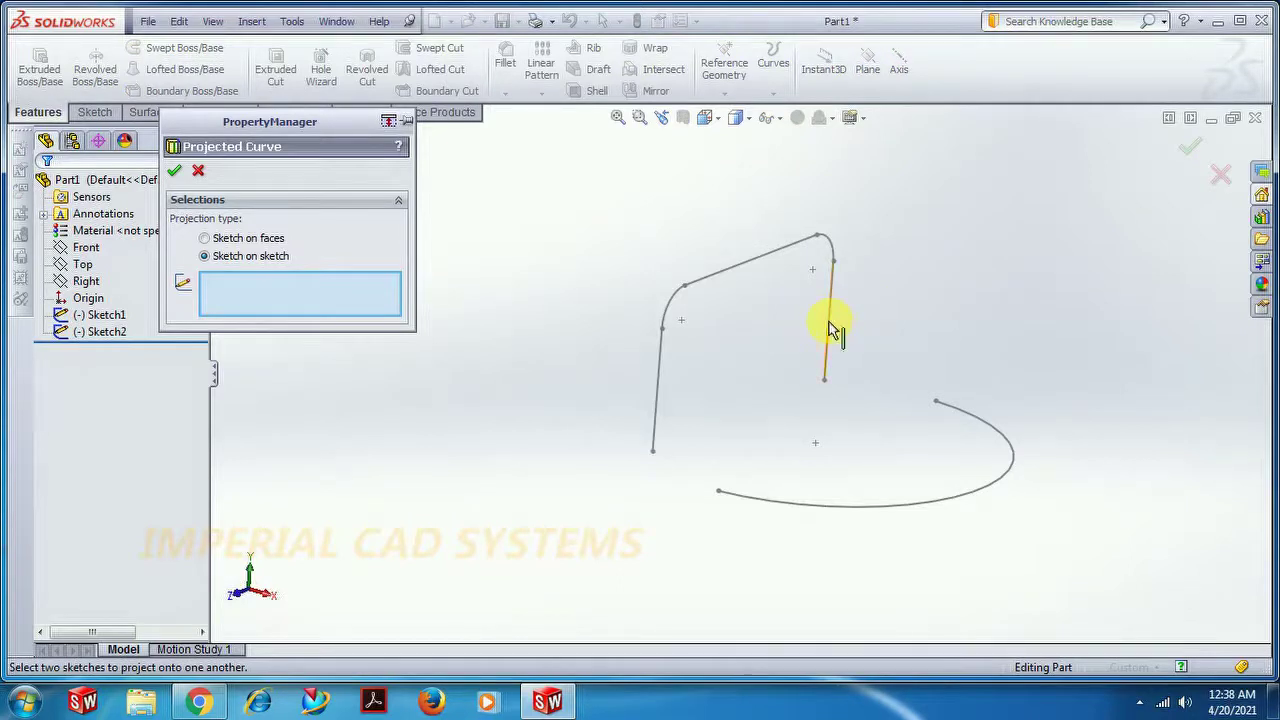
pyautogui.click(865, 352)
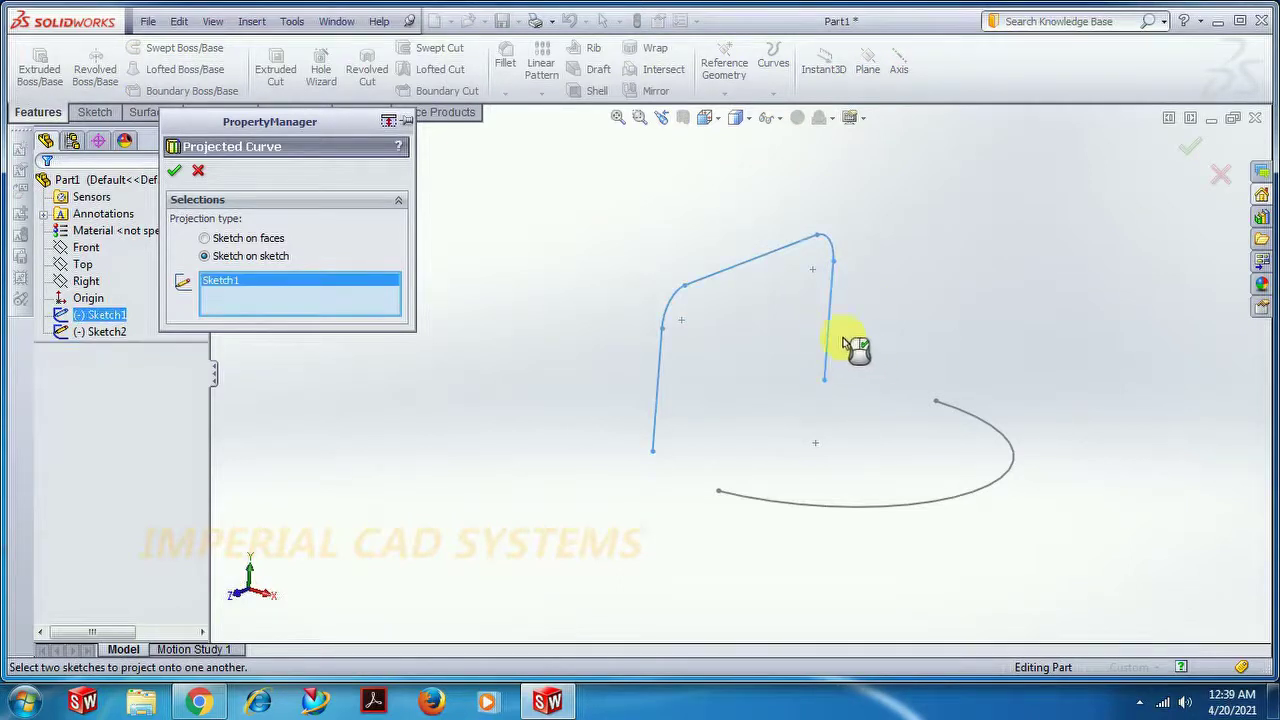
pyautogui.click(968, 503)
pyautogui.moveTo(988, 520); pyautogui.dragTo(911, 470, button='middle')
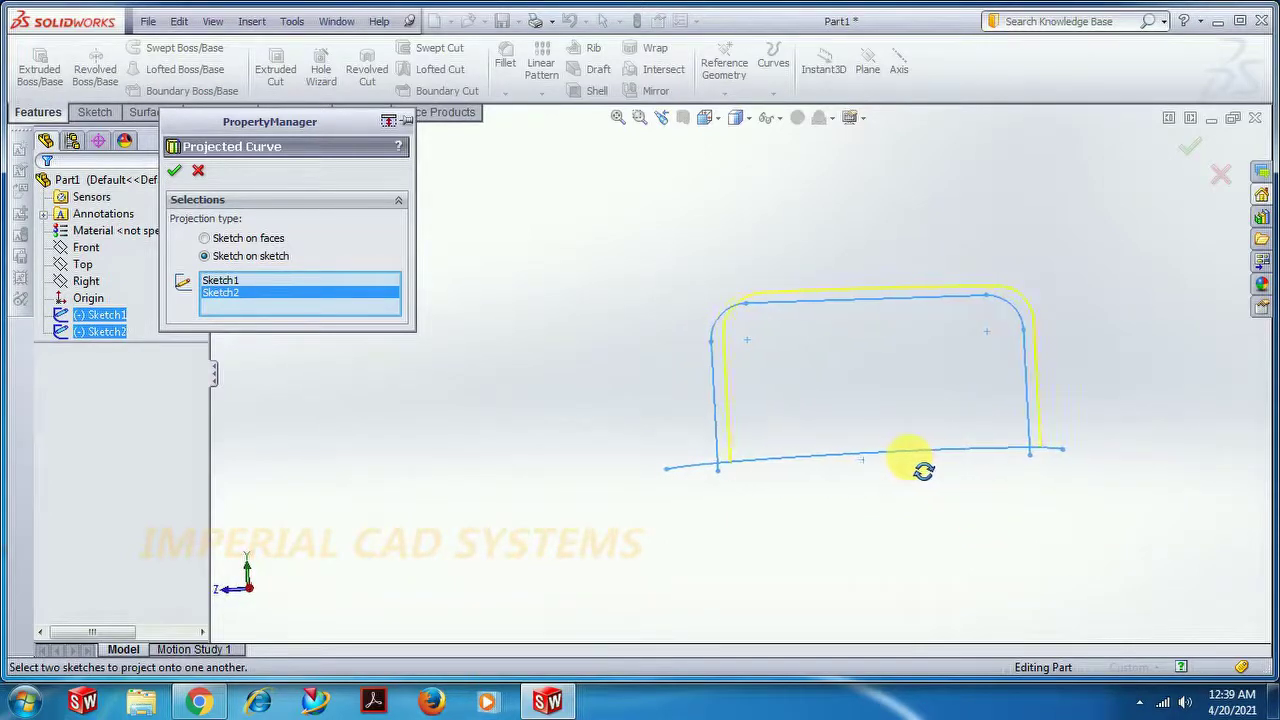
pyautogui.moveTo(911, 470); pyautogui.dragTo(970, 575, button='middle')
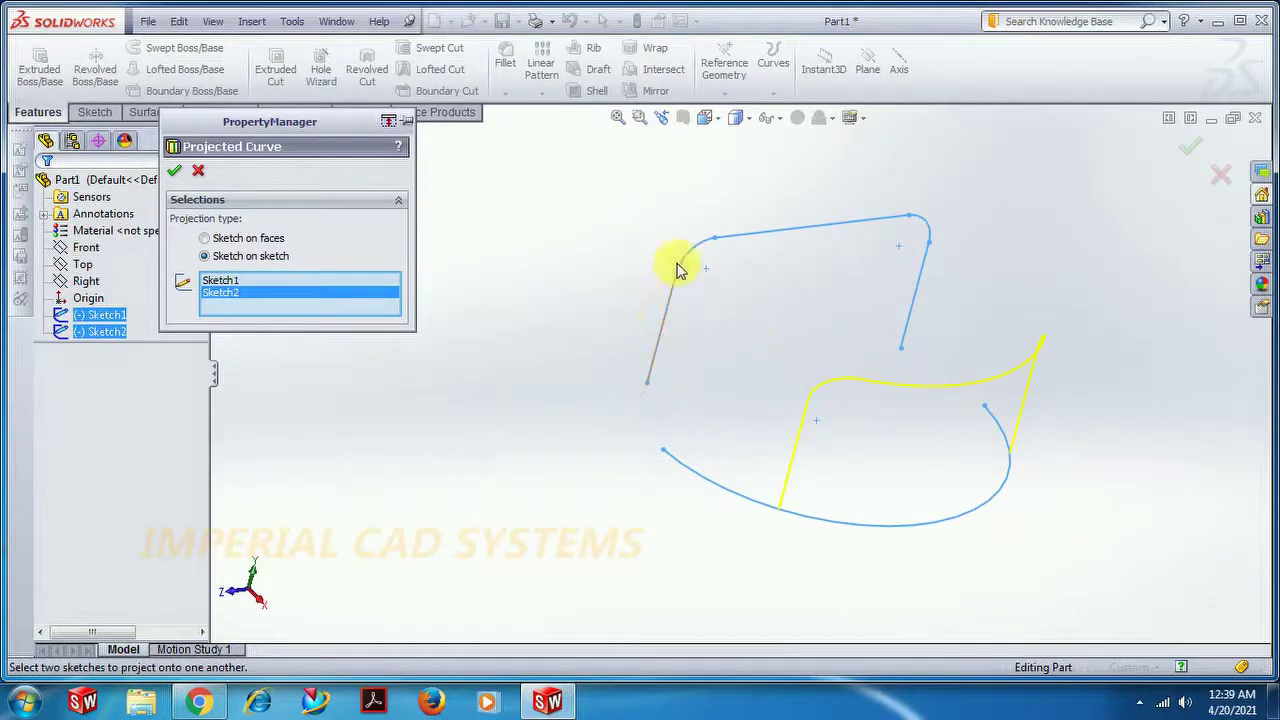
pyautogui.moveTo(930, 264); pyautogui.dragTo(929, 494, button='middle')
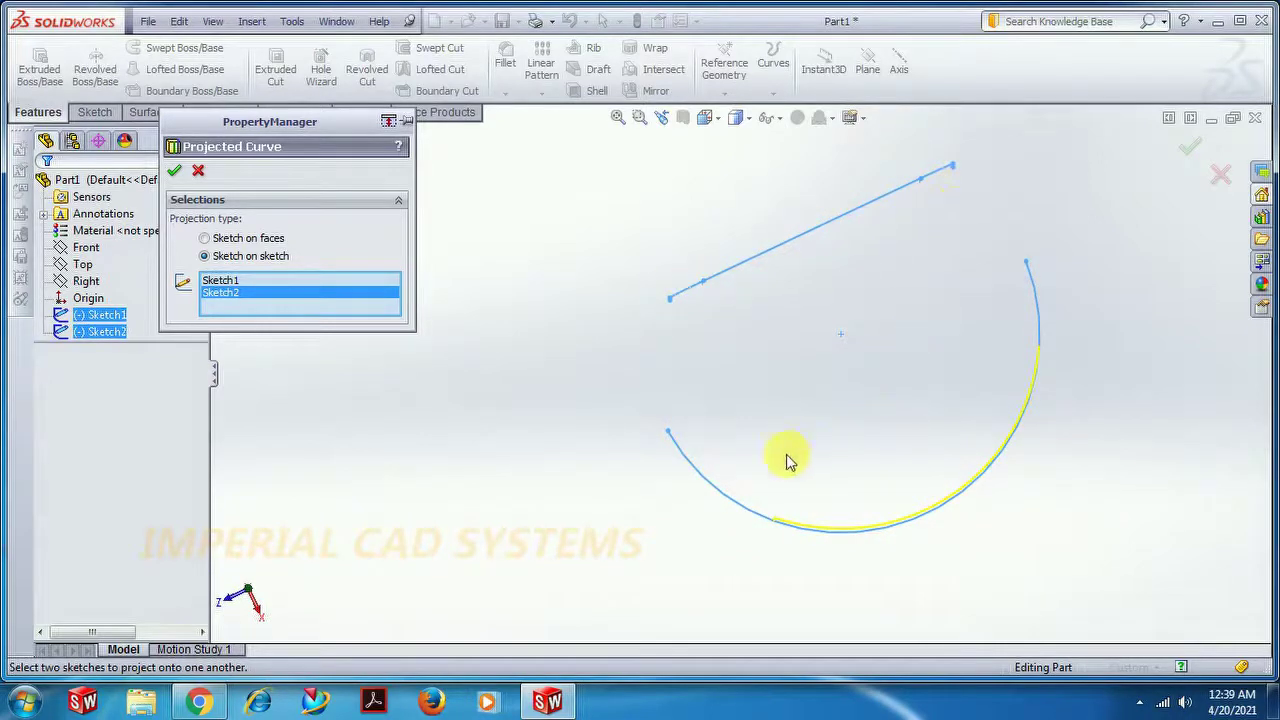
pyautogui.moveTo(788, 460); pyautogui.dragTo(800, 282, button='middle')
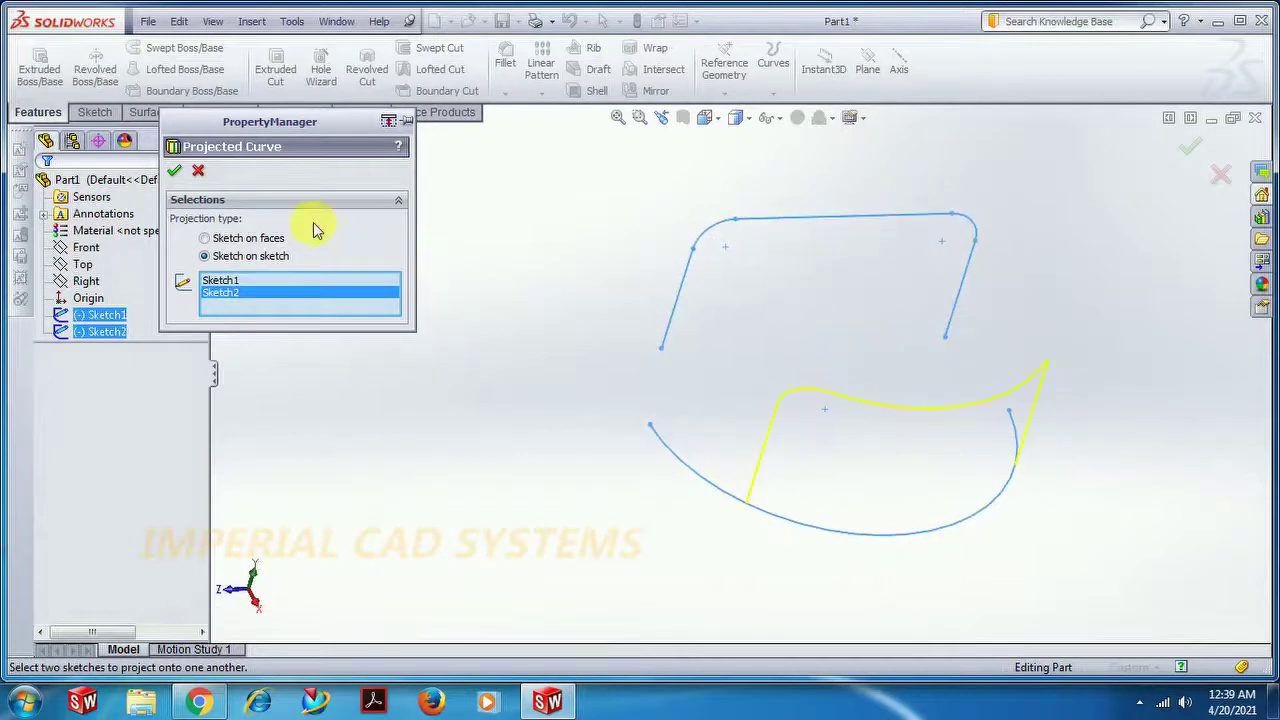
pyautogui.click(174, 170)
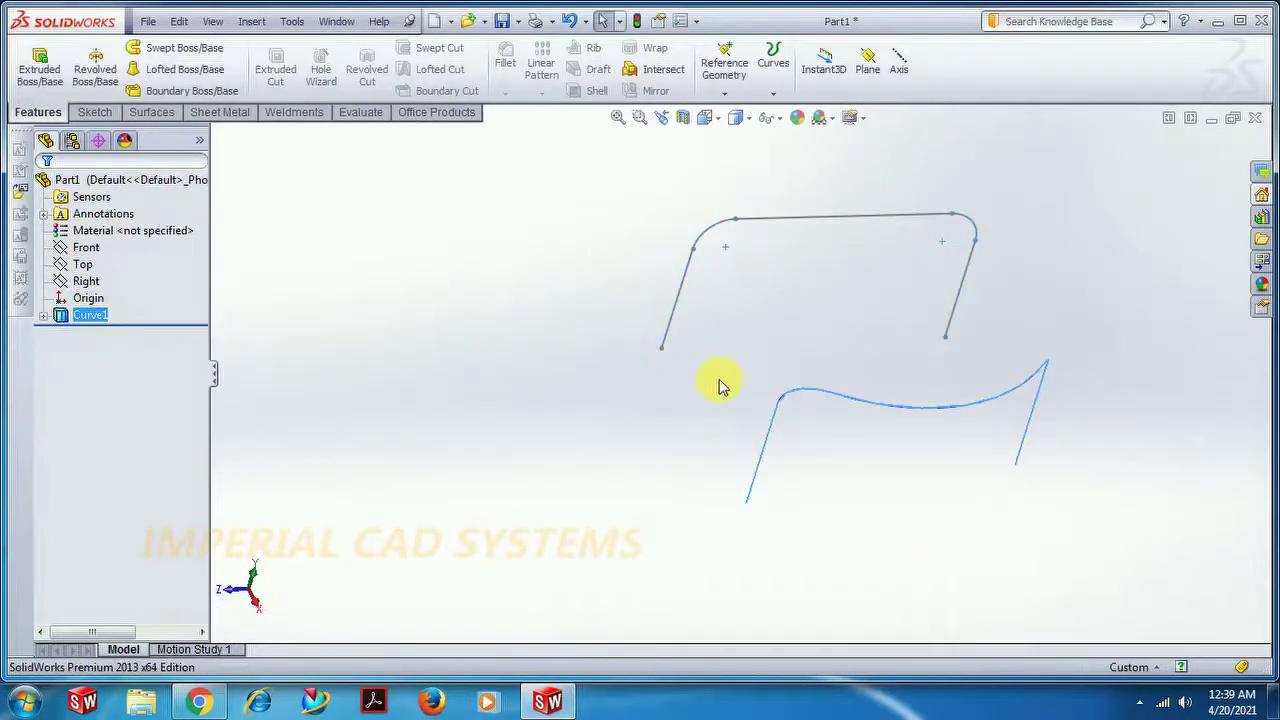
pyautogui.moveTo(831, 546)
pyautogui.mouseDown(button='middle')
pyautogui.moveTo(831, 416)
pyautogui.moveTo(812, 402)
pyautogui.moveTo(834, 426)
pyautogui.moveTo(775, 428)
pyautogui.mouseUp(button='middle')
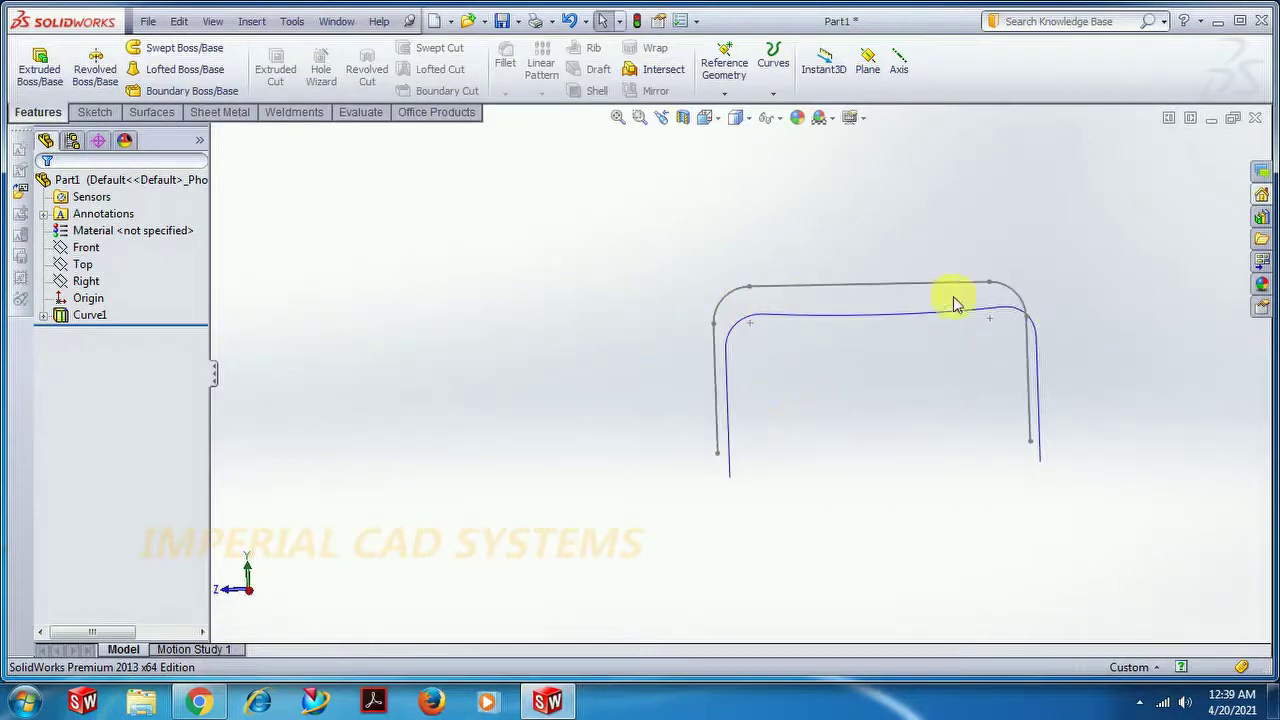
pyautogui.moveTo(929, 364)
pyautogui.mouseDown(button='middle')
pyautogui.moveTo(943, 391)
pyautogui.moveTo(954, 603)
pyautogui.moveTo(980, 543)
pyautogui.moveTo(954, 577)
pyautogui.moveTo(963, 589)
pyautogui.moveTo(957, 569)
pyautogui.mouseUp(button='middle')
pyautogui.press('Escape')
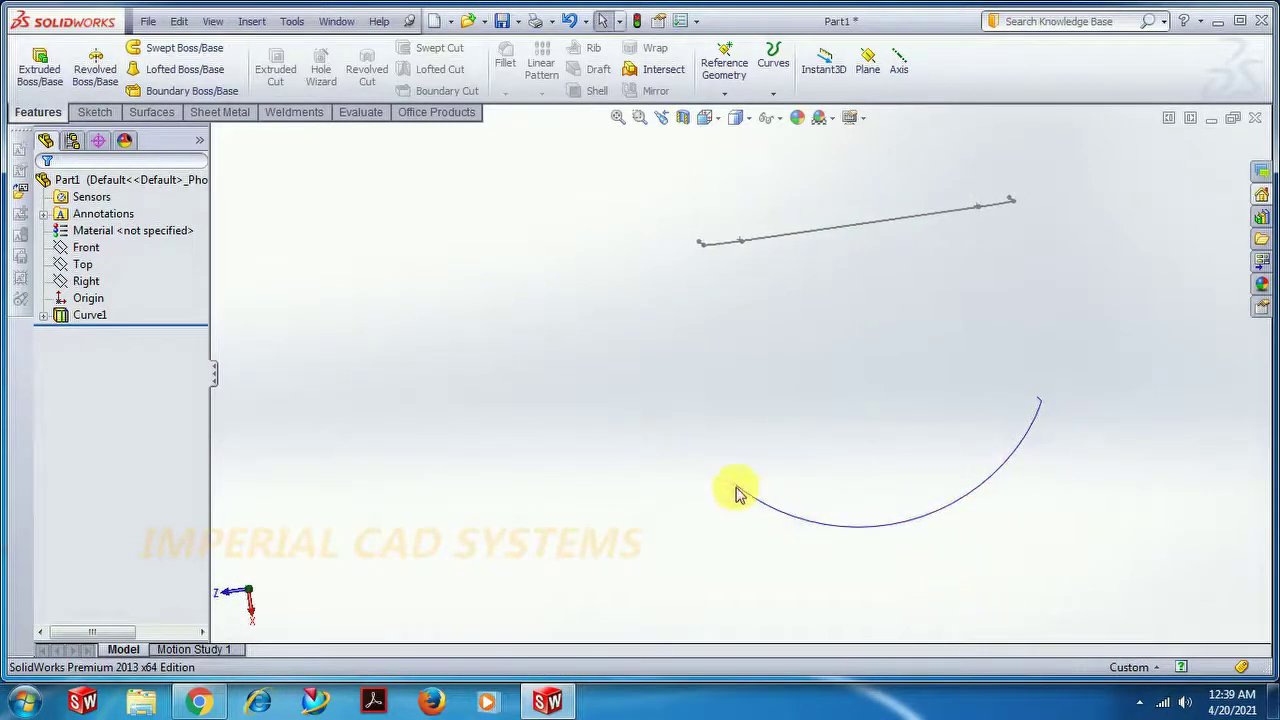
pyautogui.moveTo(875, 533)
pyautogui.mouseDown(button='middle')
pyautogui.moveTo(980, 391)
pyautogui.moveTo(837, 320)
pyautogui.moveTo(868, 408)
pyautogui.moveTo(854, 503)
pyautogui.moveTo(770, 556)
pyautogui.mouseUp(button='middle')
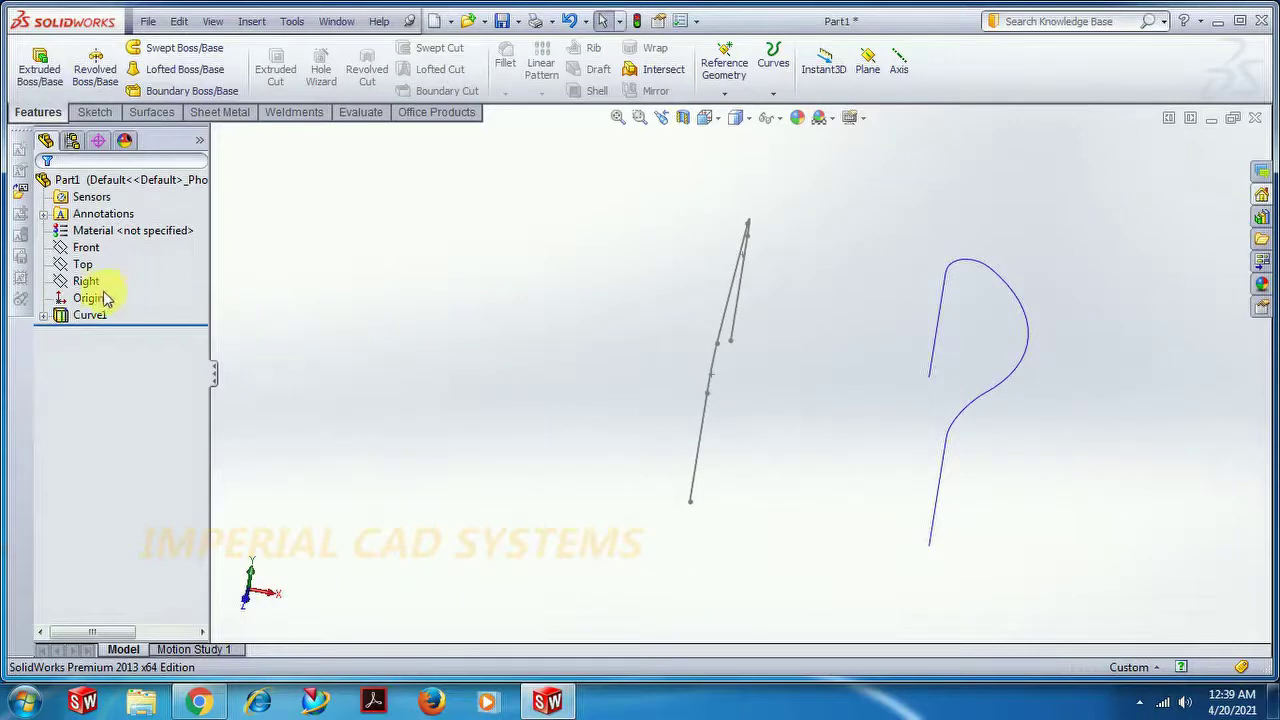
# Expand Curve1 in the tree and highlight its source Sketch2.
pyautogui.click(57, 318)
pyautogui.click(46, 316)
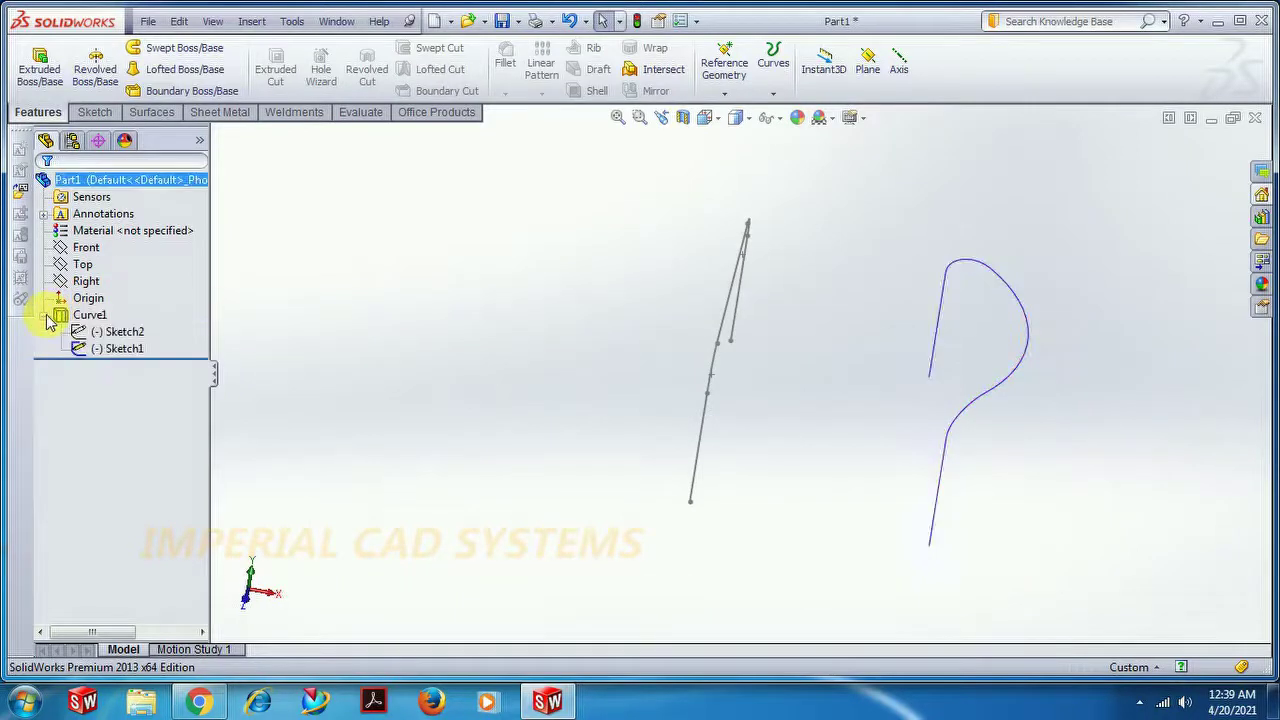
pyautogui.click(118, 332)
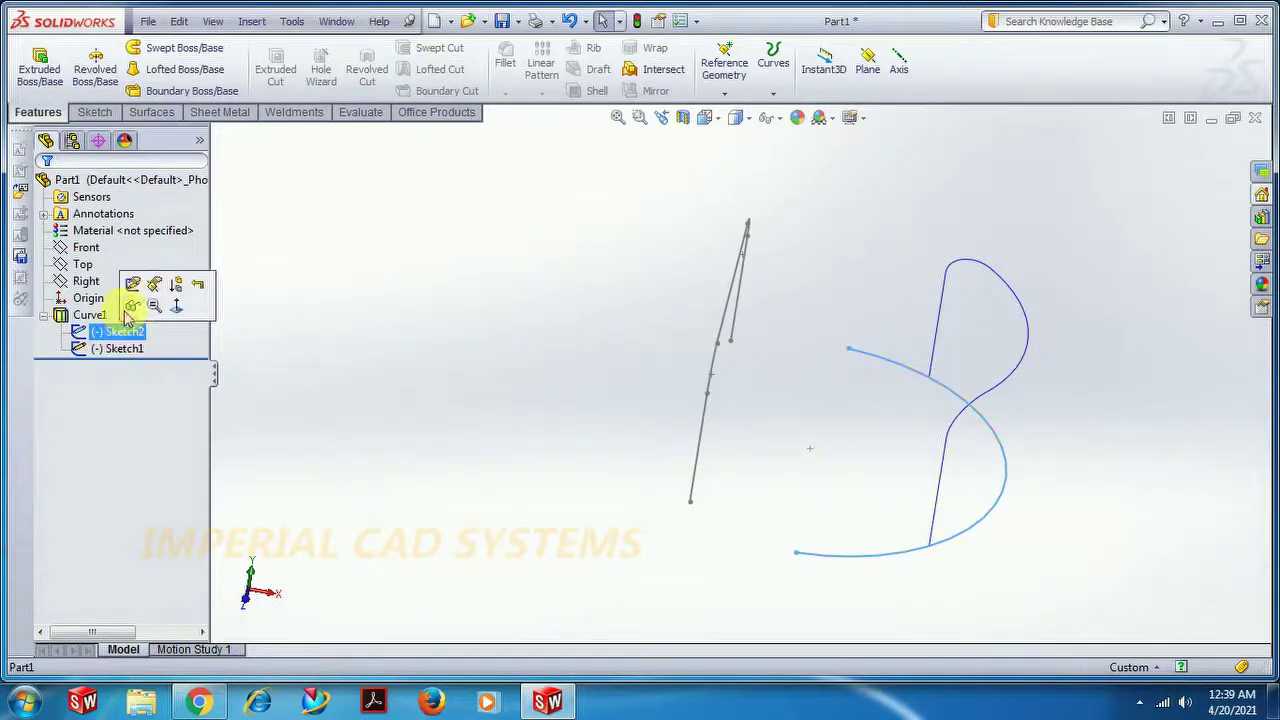
pyautogui.click(143, 310)
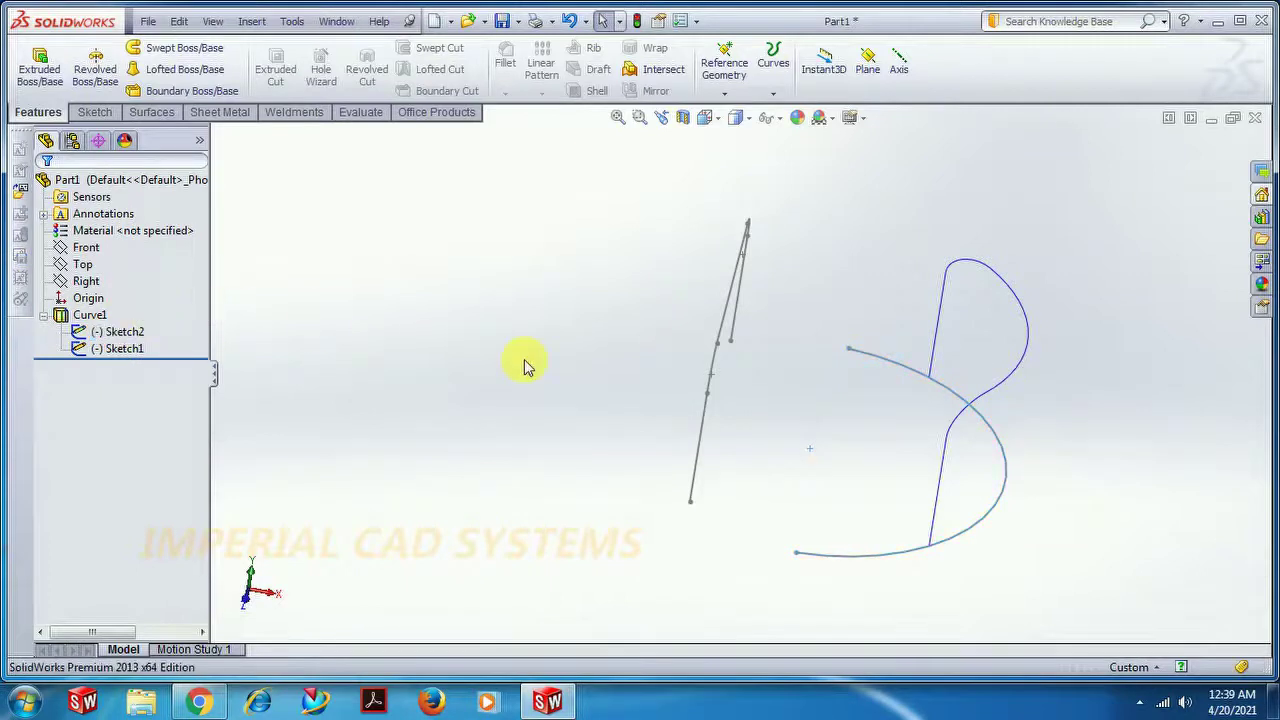
# Orbit around the 3D curve to inspect it, then select the Top plane.
pyautogui.moveTo(970, 450)
pyautogui.mouseDown(button='middle')
pyautogui.moveTo(966, 400)
pyautogui.moveTo(929, 371)
pyautogui.moveTo(880, 375)
pyautogui.moveTo(880, 460)
pyautogui.moveTo(980, 494)
pyautogui.moveTo(994, 433)
pyautogui.moveTo(874, 371)
pyautogui.moveTo(878, 303)
pyautogui.moveTo(880, 340)
pyautogui.moveTo(834, 486)
pyautogui.moveTo(834, 580)
pyautogui.mouseUp(button='middle')
pyautogui.press('Escape')
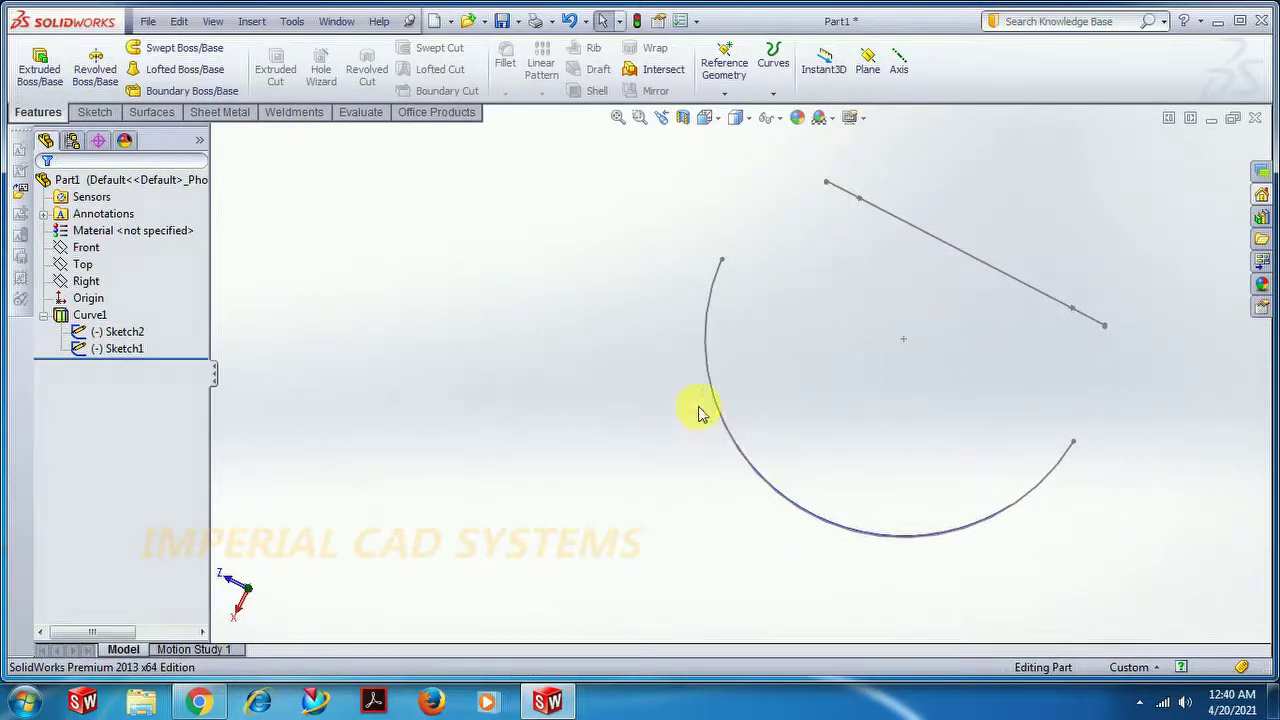
pyautogui.moveTo(823, 566)
pyautogui.mouseDown(button='middle')
pyautogui.moveTo(829, 503)
pyautogui.moveTo(903, 336)
pyautogui.mouseUp(button='middle')
pyautogui.moveTo(752, 437)
pyautogui.mouseDown(button='middle')
pyautogui.moveTo(823, 514)
pyautogui.moveTo(820, 574)
pyautogui.moveTo(857, 491)
pyautogui.moveTo(863, 517)
pyautogui.mouseUp(button='middle')
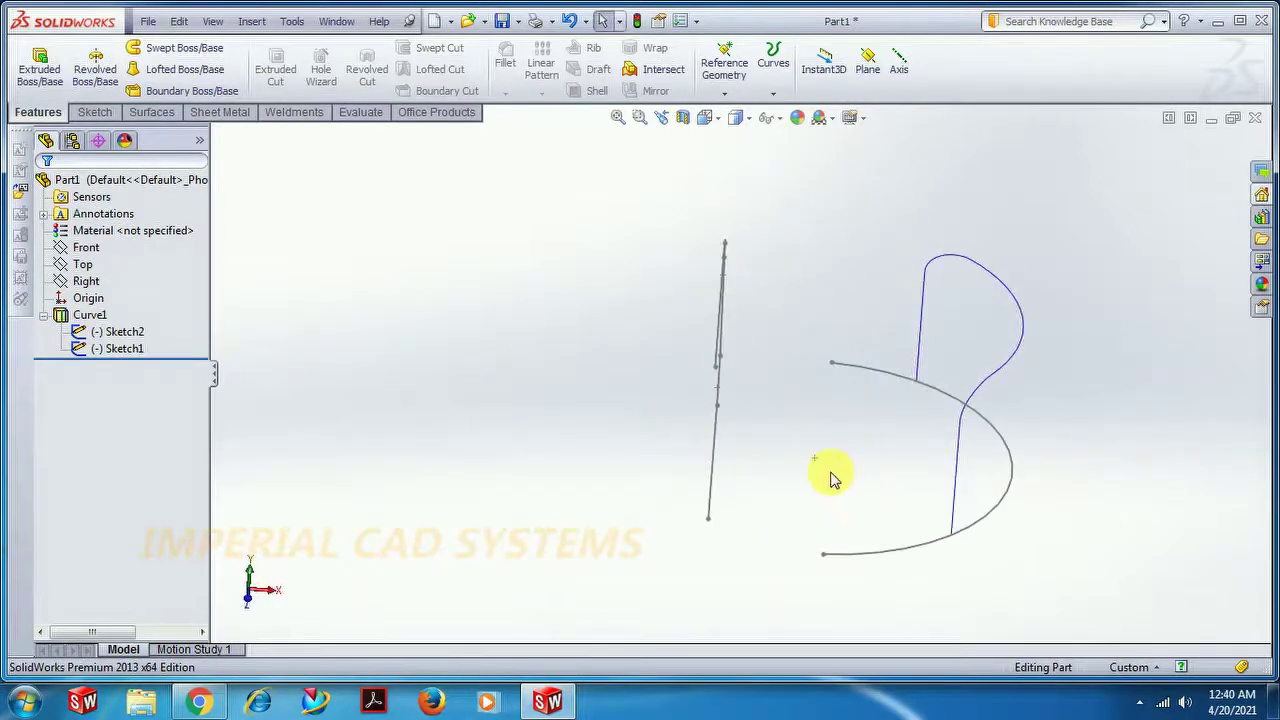
pyautogui.moveTo(797, 420); pyautogui.dragTo(823, 423, button='middle')
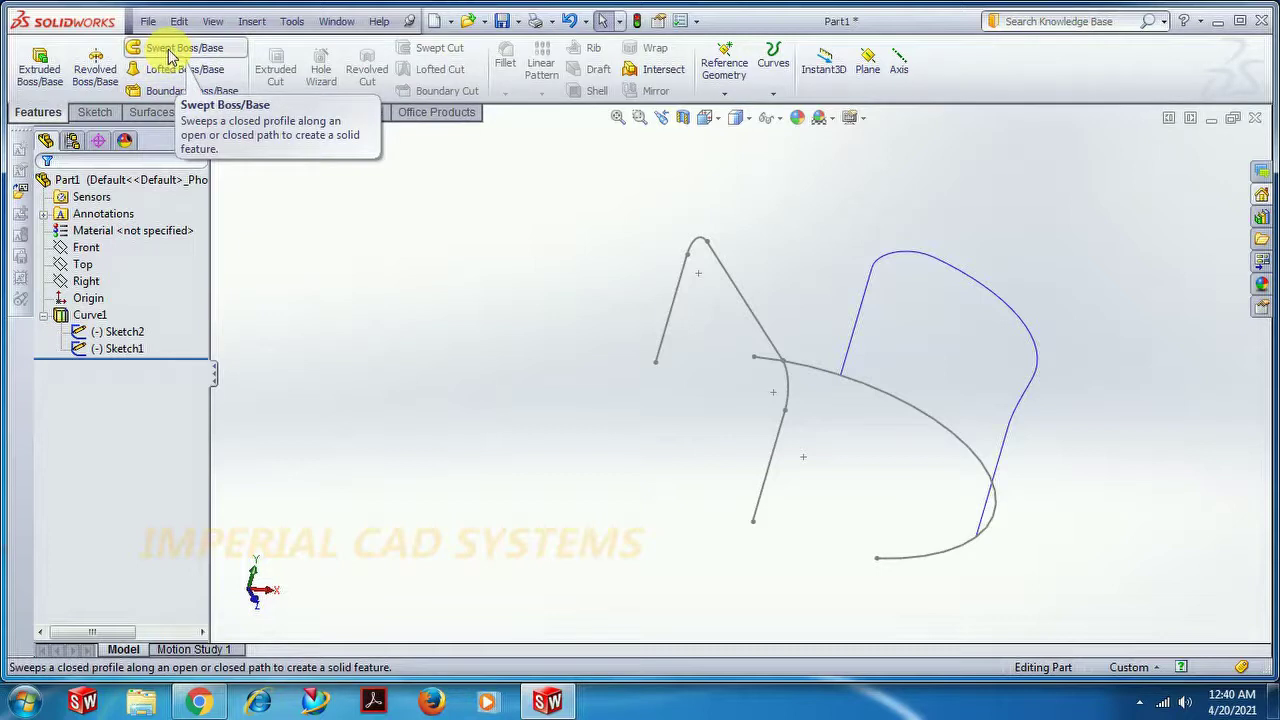
pyautogui.click(80, 268)
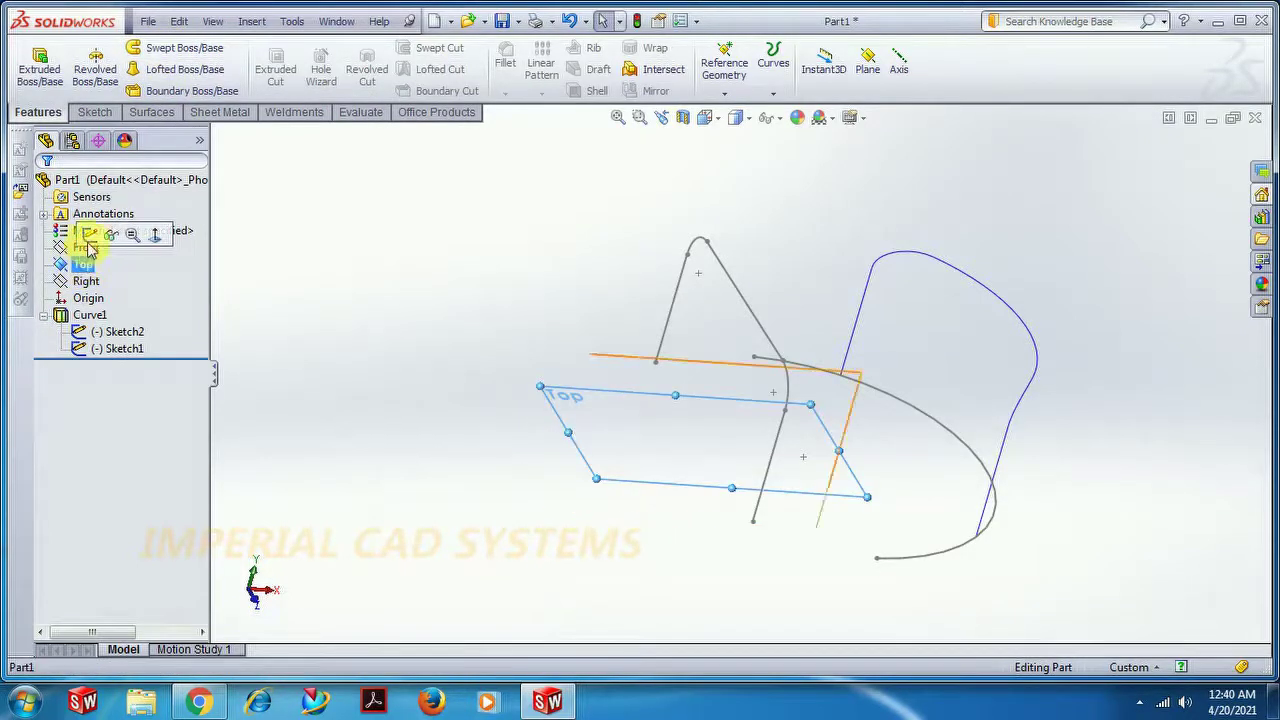
# Draw Sketch3 on the Top plane: a radius ~7.12 circle centred at Curve1's lower end.
pyautogui.click(93, 232)
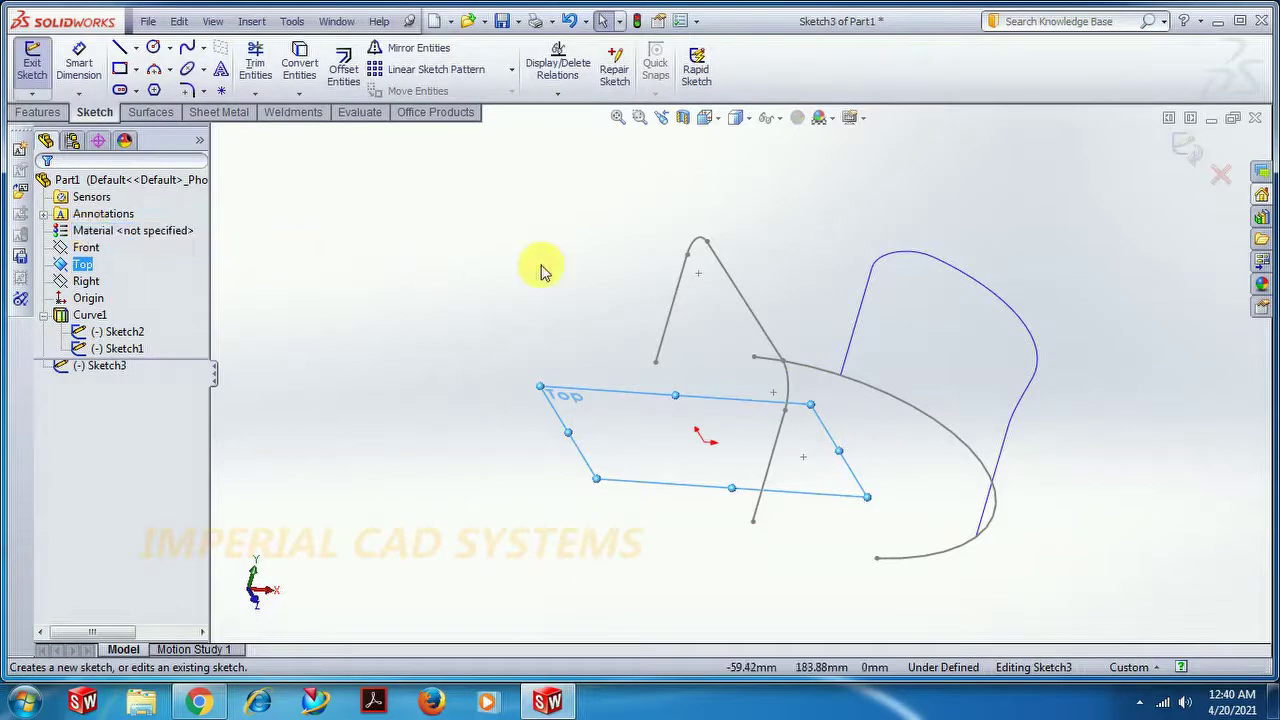
pyautogui.click(462, 262)
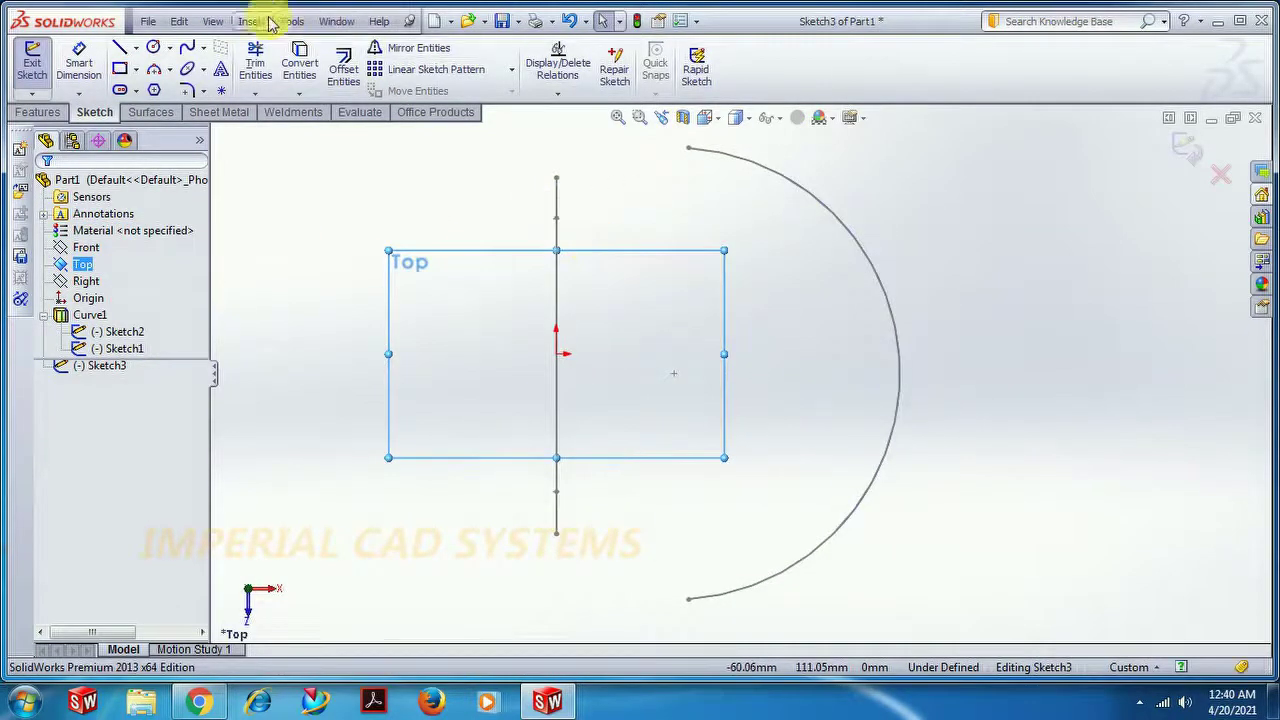
pyautogui.click(153, 50)
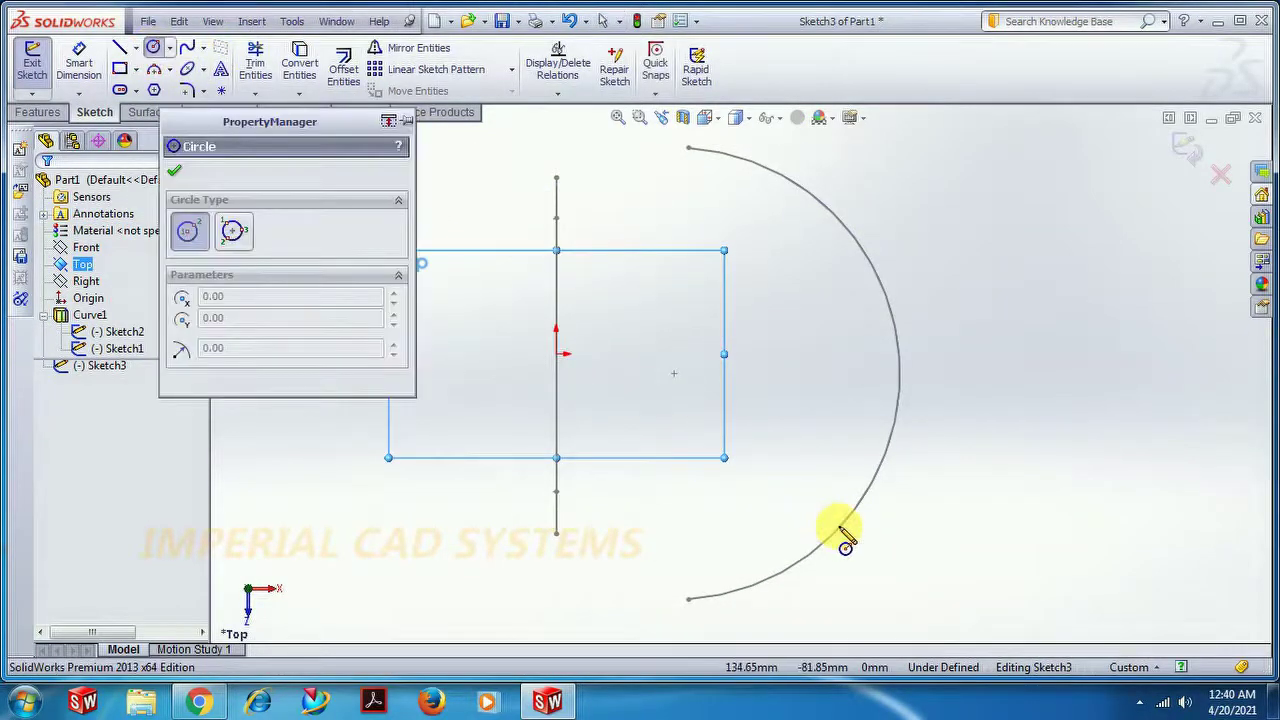
pyautogui.moveTo(962, 560); pyautogui.dragTo(903, 531, button='middle')
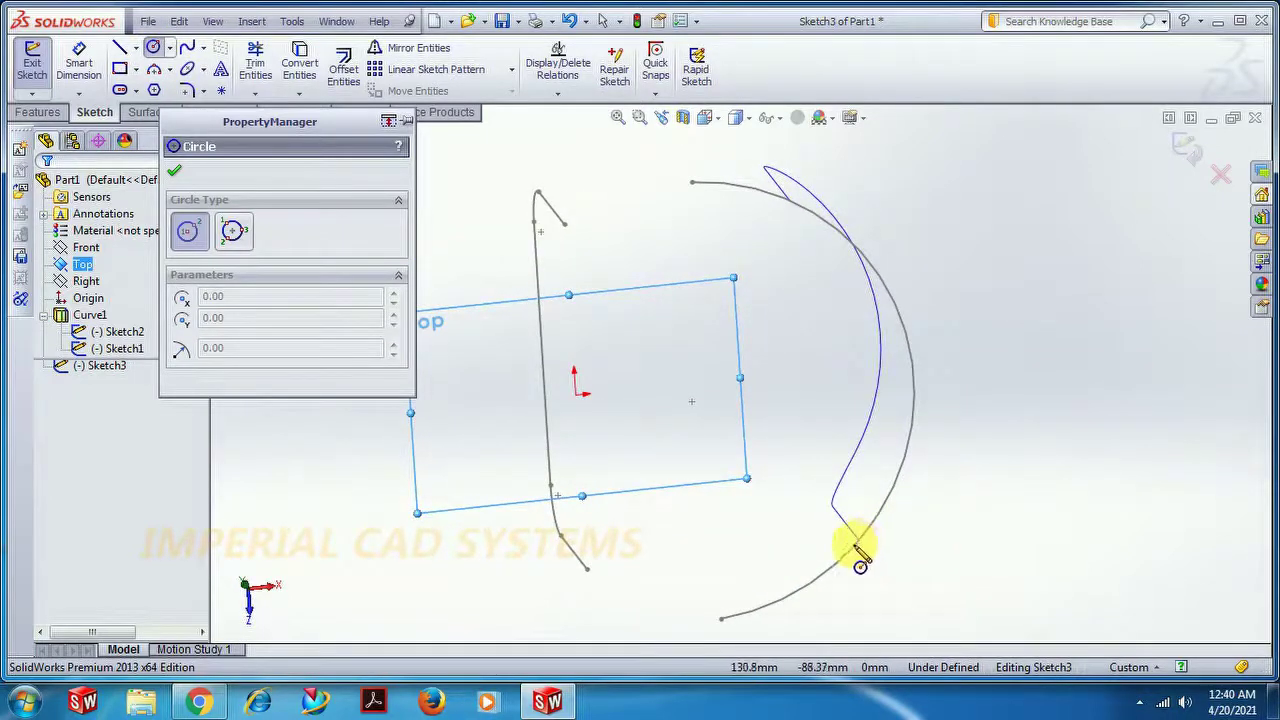
pyautogui.click(860, 538)
pyautogui.click(868, 548)
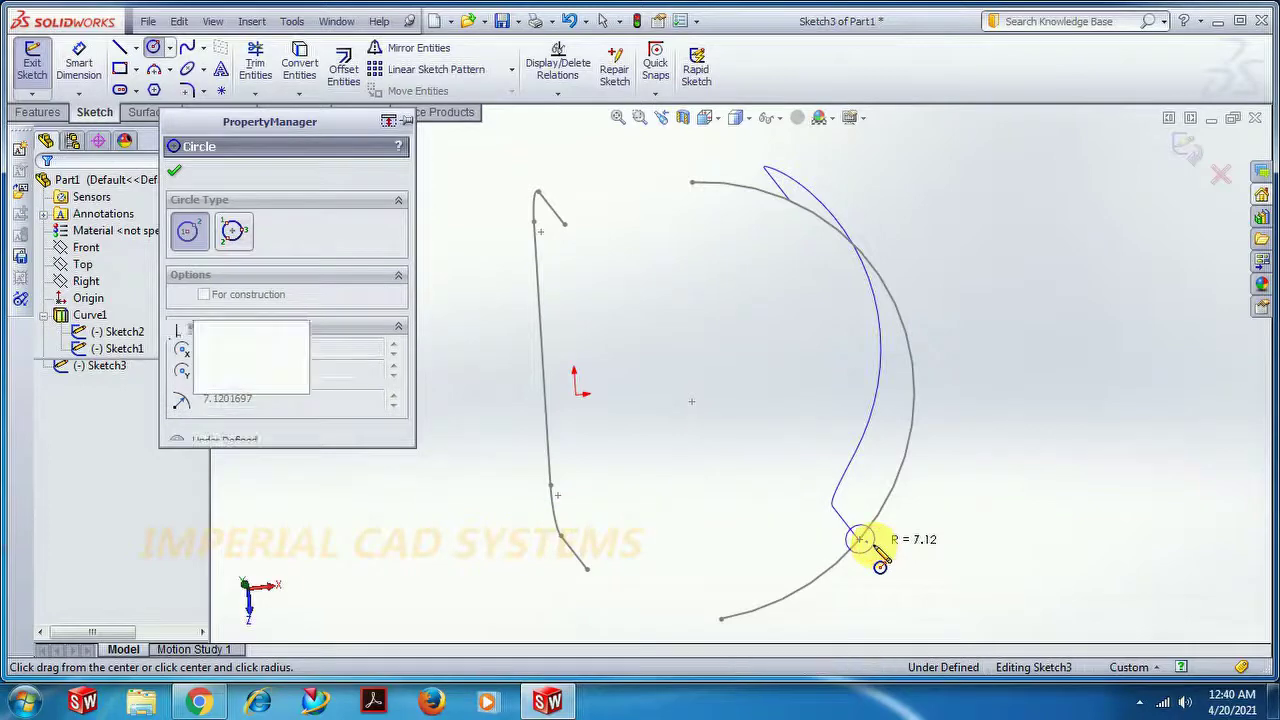
pyautogui.click(174, 171)
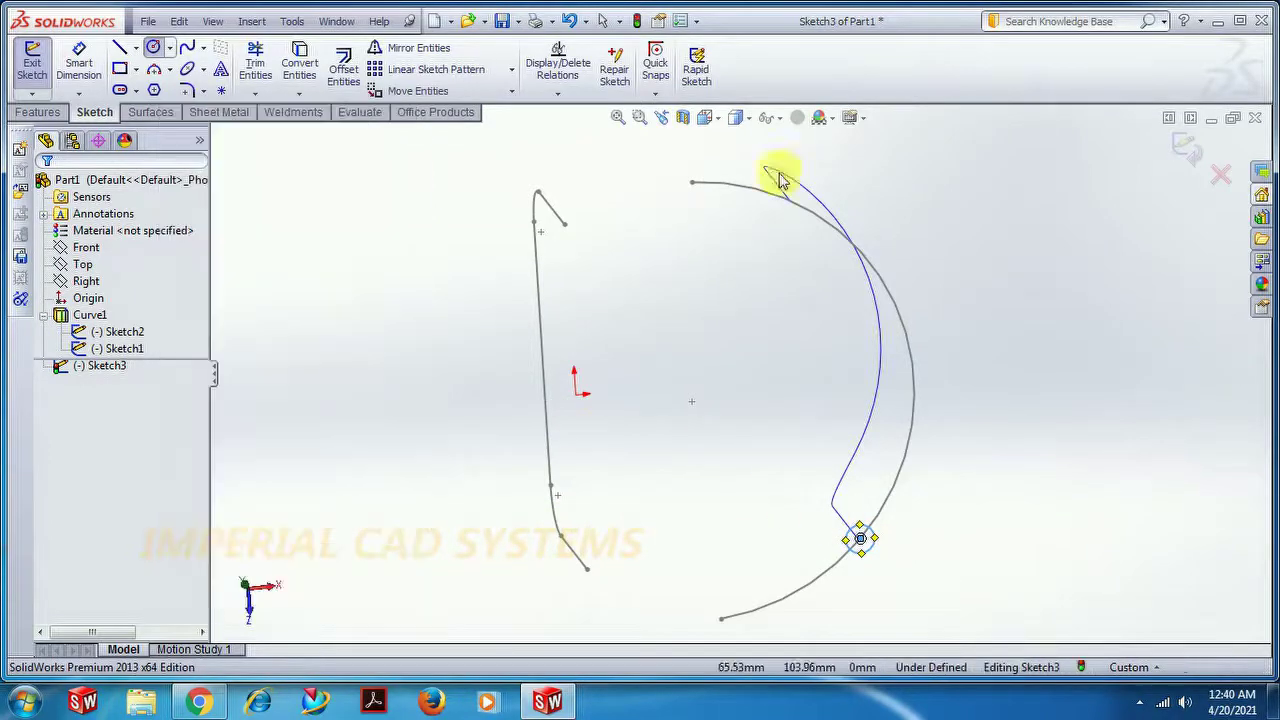
pyautogui.click(1187, 148)
pyautogui.moveTo(686, 514)
pyautogui.mouseDown(button='middle')
pyautogui.moveTo(700, 400)
pyautogui.moveTo(623, 300)
pyautogui.moveTo(720, 385)
pyautogui.moveTo(734, 417)
pyautogui.mouseUp(button='middle')
pyautogui.click(730, 469)
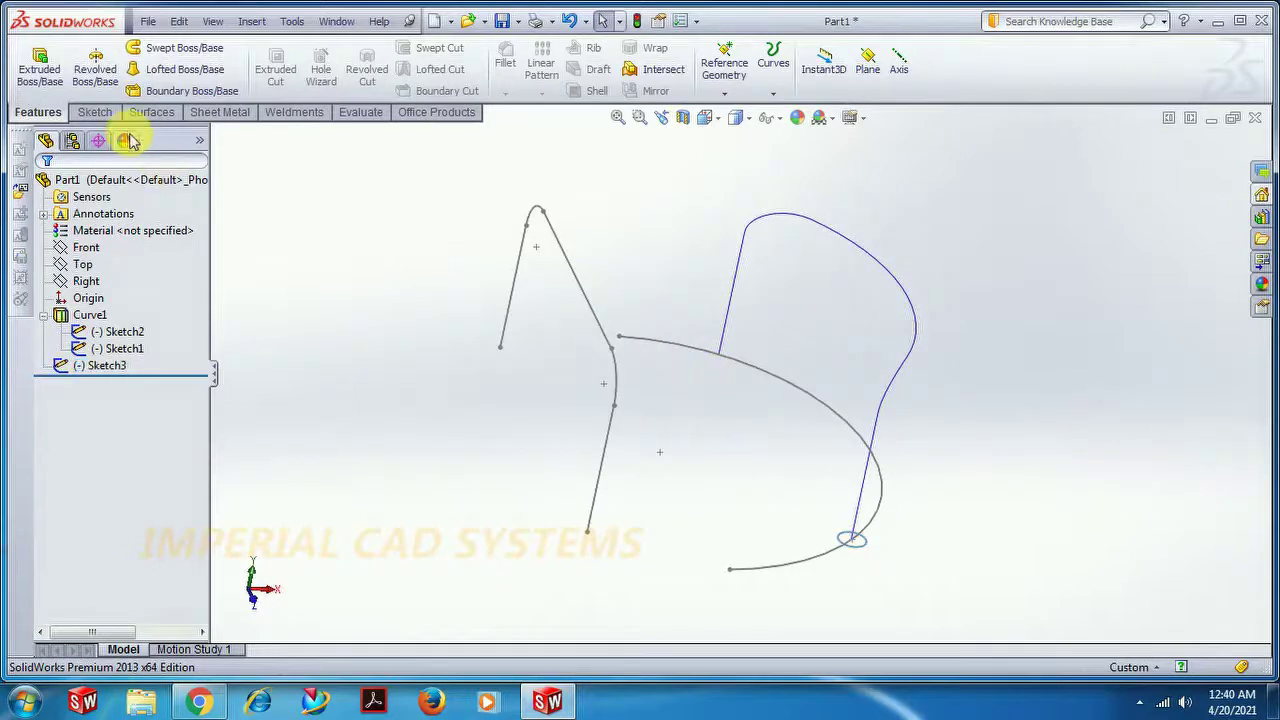
# Sweep the Sketch3 circle profile along the Curve1 path to form Sweep1.
pyautogui.click(165, 58)
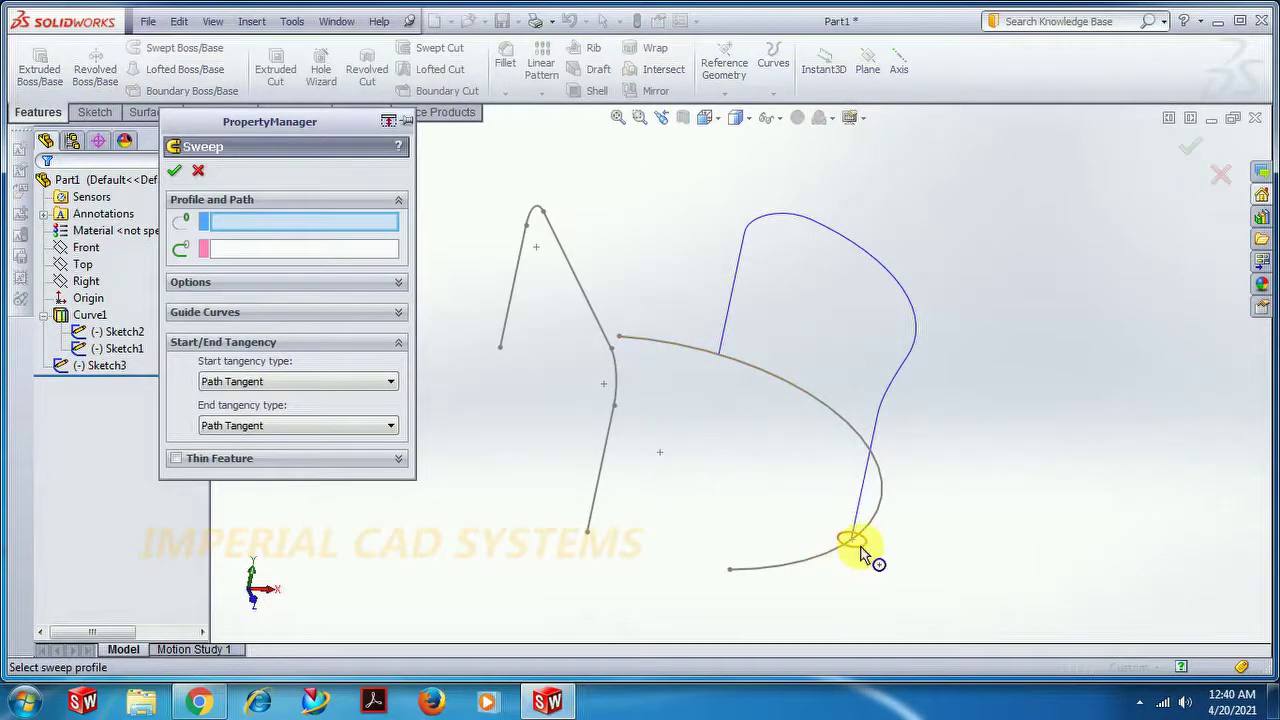
pyautogui.click(856, 532)
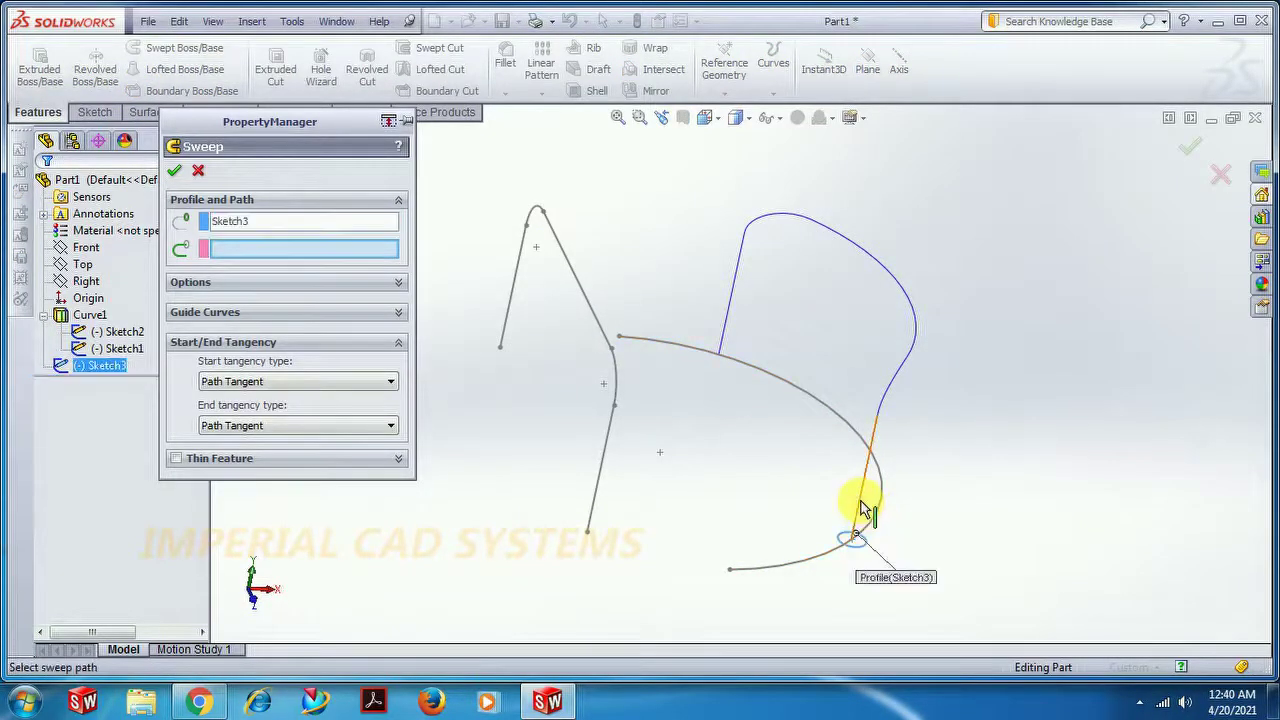
pyautogui.click(862, 508)
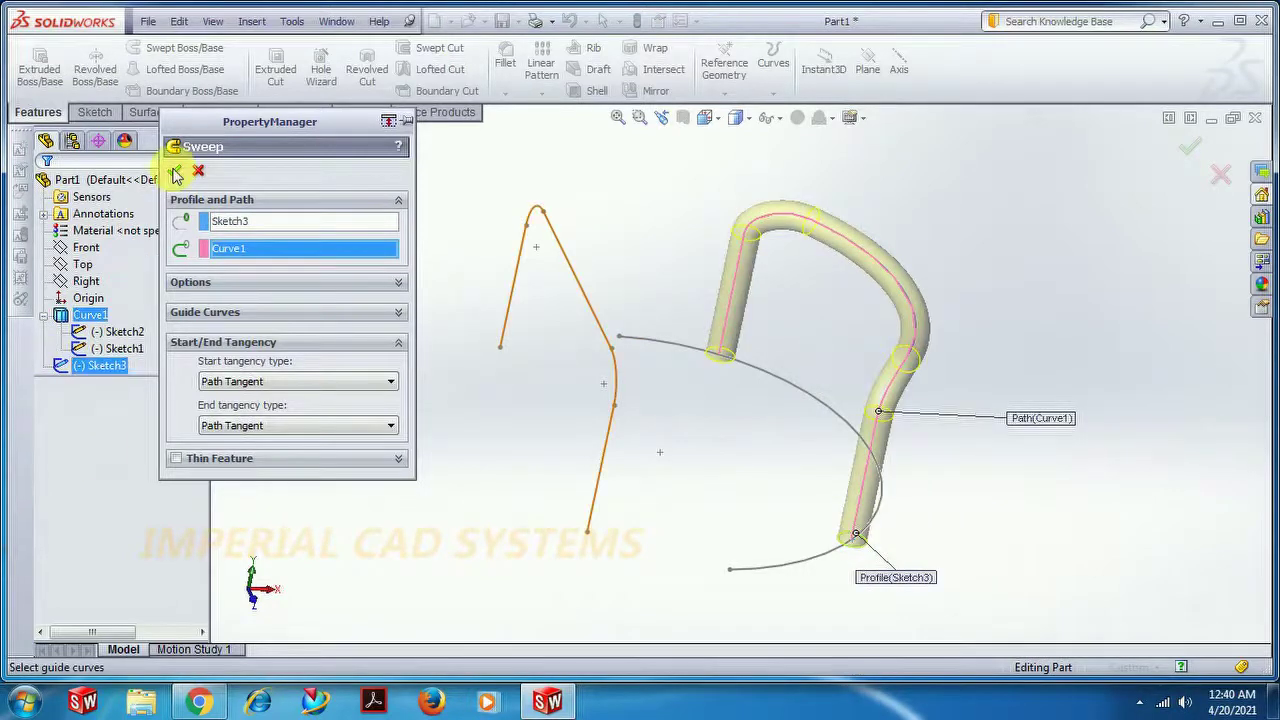
pyautogui.rightClick(360, 342)
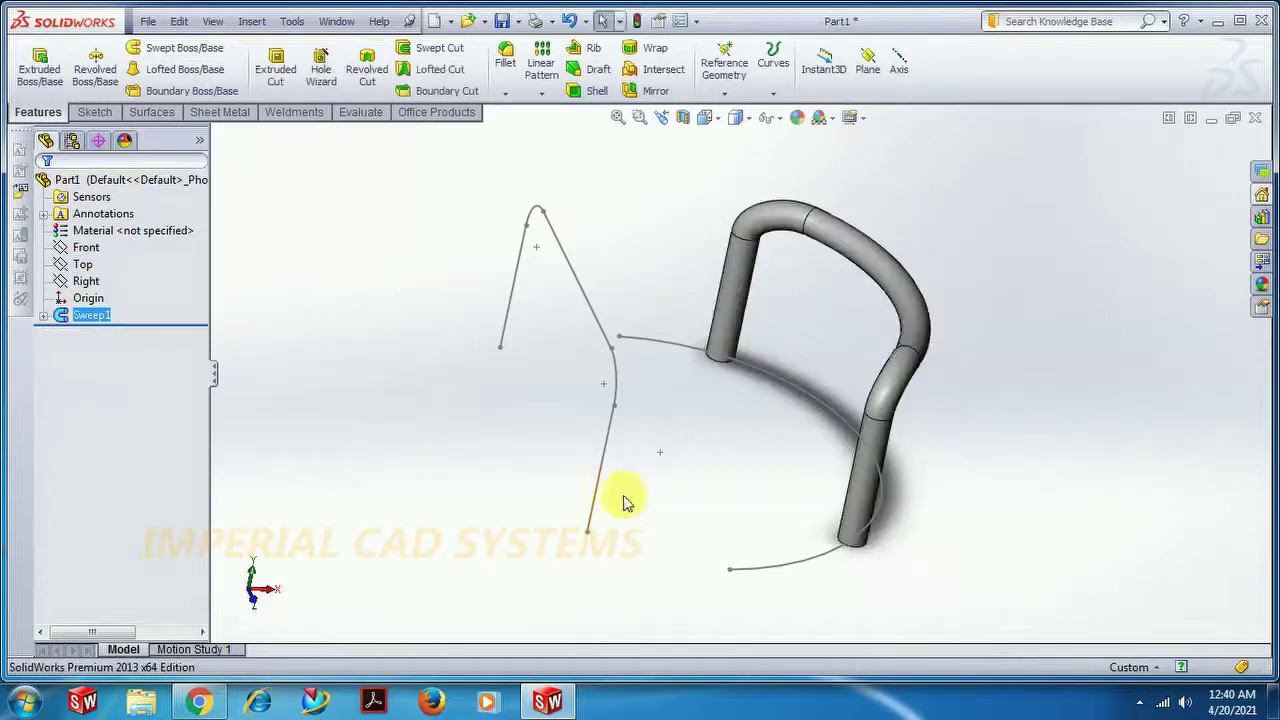
pyautogui.moveTo(610, 488)
pyautogui.mouseDown(button='middle')
pyautogui.moveTo(609, 409)
pyautogui.moveTo(585, 373)
pyautogui.mouseUp(button='middle')
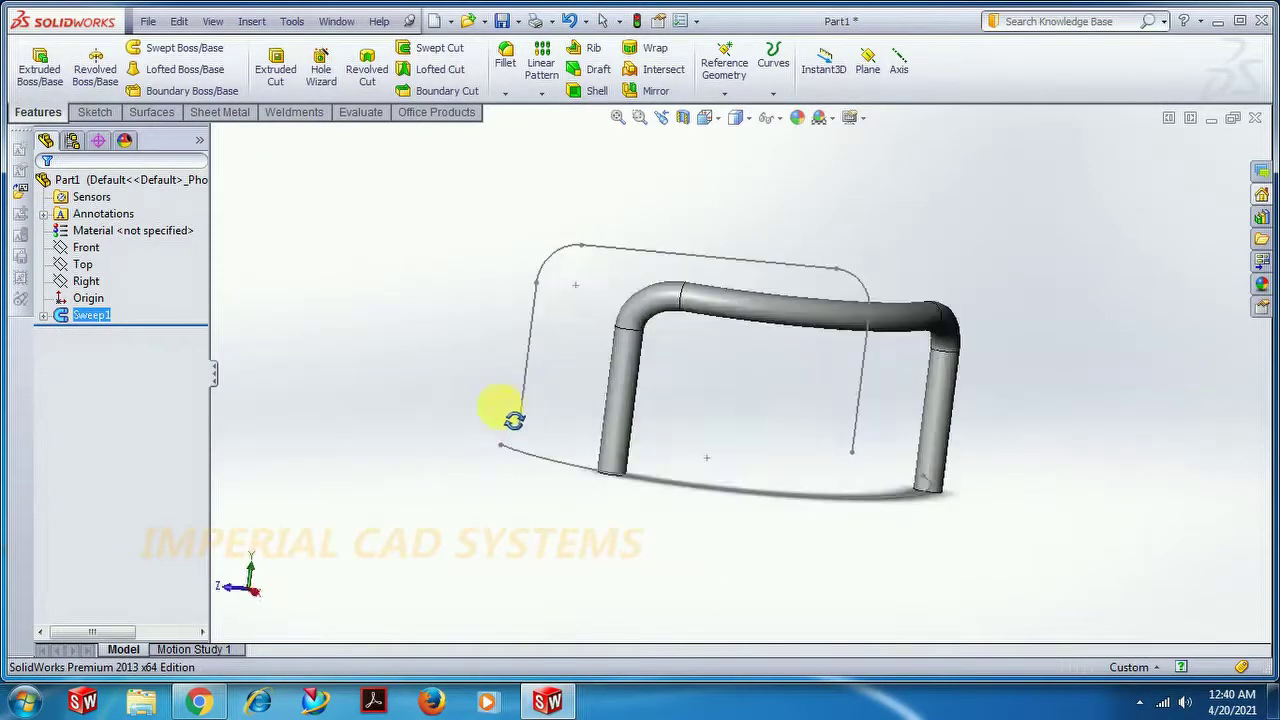
pyautogui.moveTo(500, 408)
pyautogui.mouseDown(button='middle')
pyautogui.moveTo(589, 449)
pyautogui.moveTo(648, 531)
pyautogui.moveTo(623, 534)
pyautogui.moveTo(626, 494)
pyautogui.moveTo(663, 500)
pyautogui.moveTo(663, 543)
pyautogui.moveTo(606, 534)
pyautogui.mouseUp(button='middle')
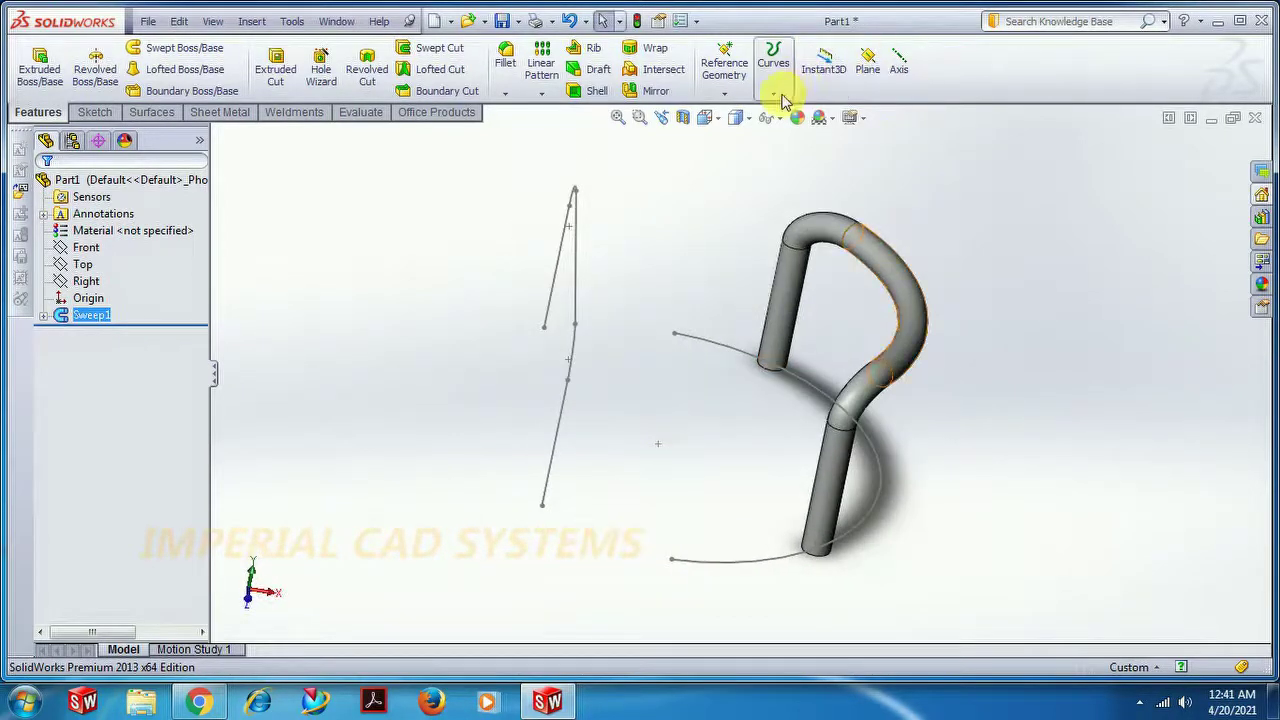
pyautogui.click(735, 97)
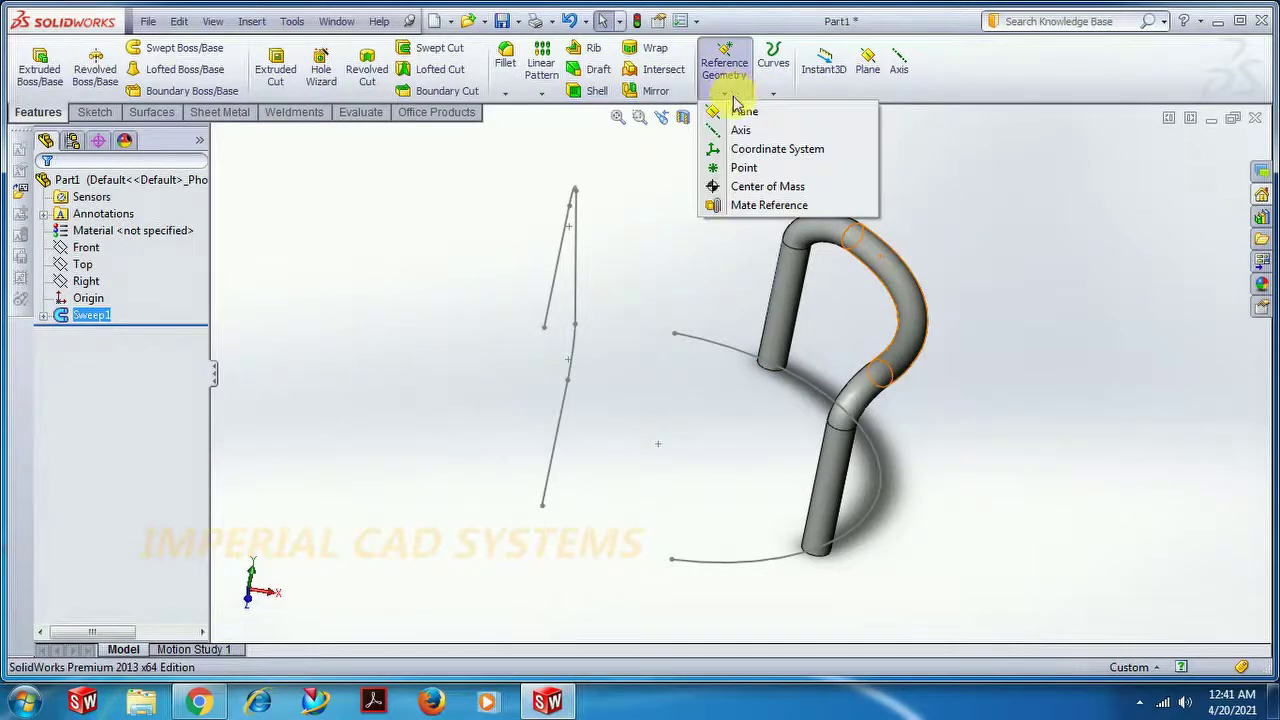
pyautogui.click(925, 208)
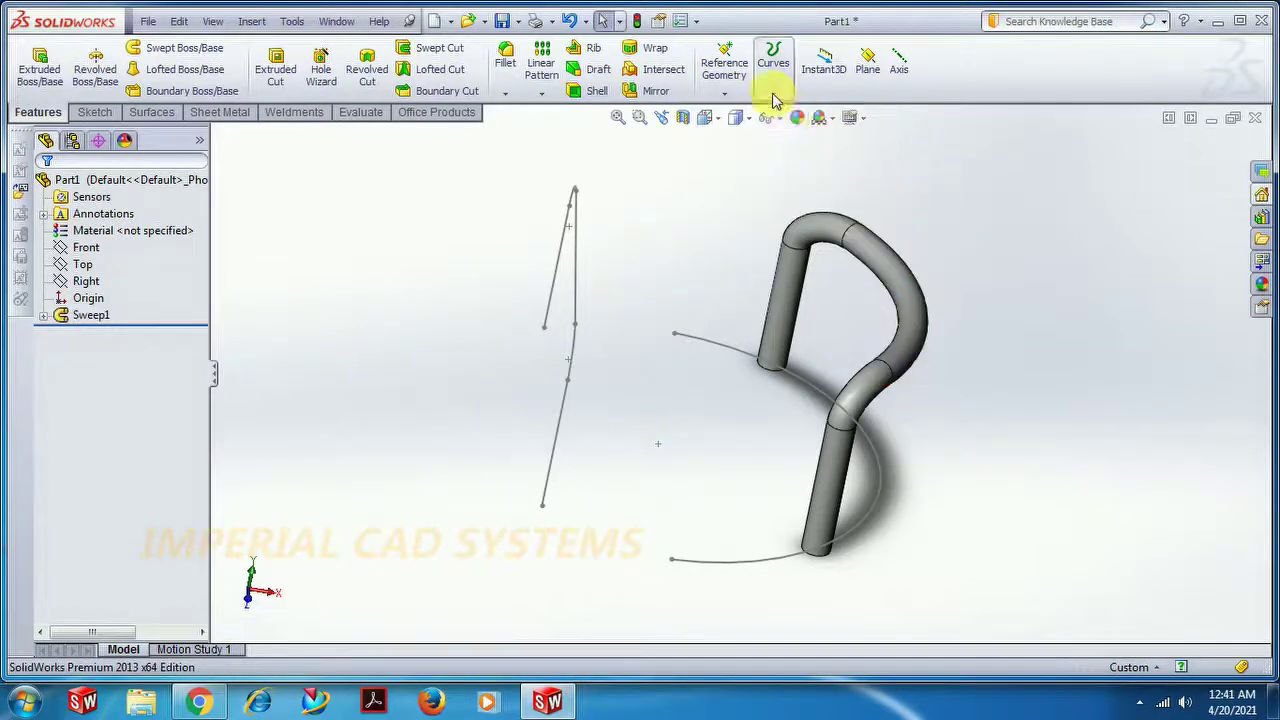
pyautogui.click(773, 97)
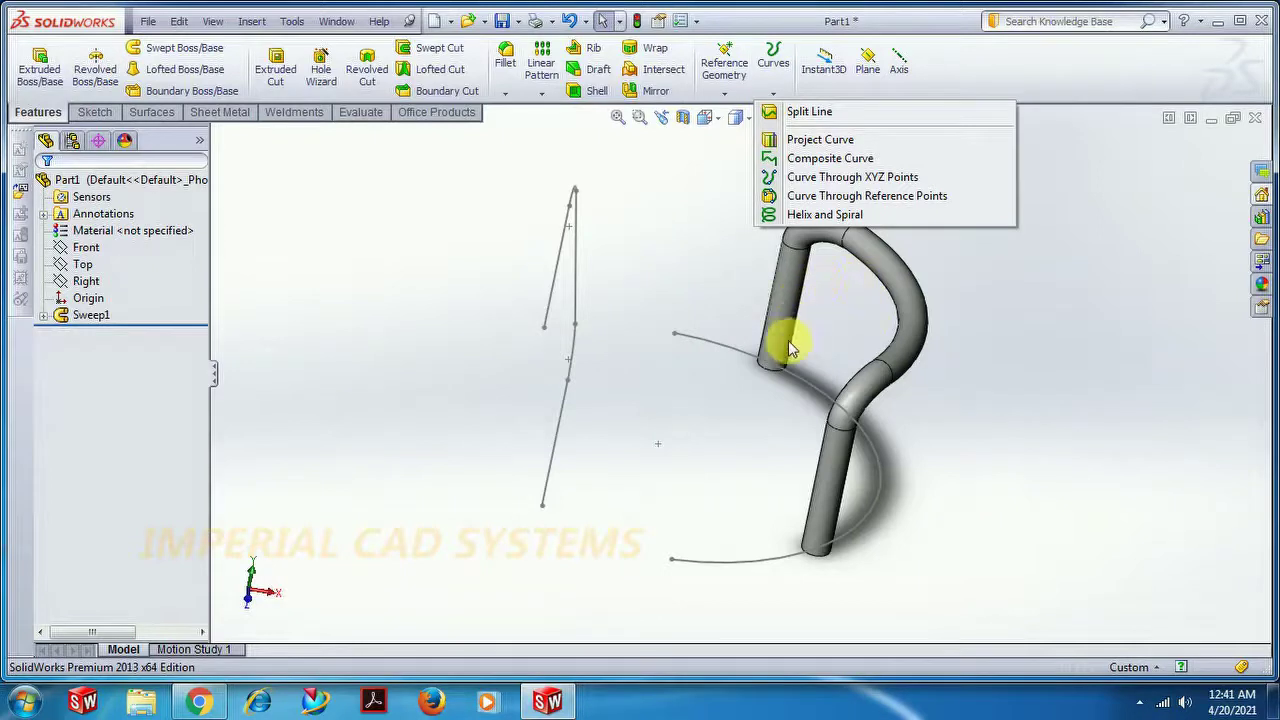
pyautogui.moveTo(700, 434)
pyautogui.mouseDown(button='middle')
pyautogui.moveTo(720, 417)
pyautogui.moveTo(705, 409)
pyautogui.mouseUp(button='middle')
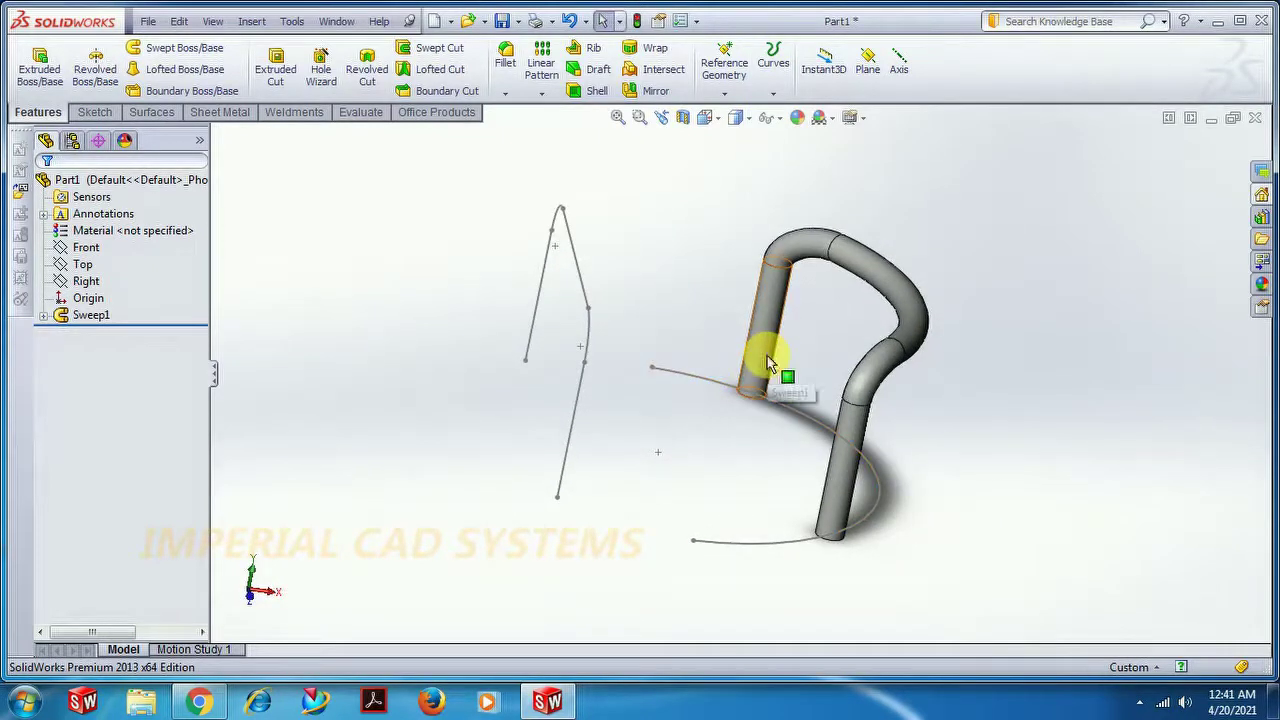